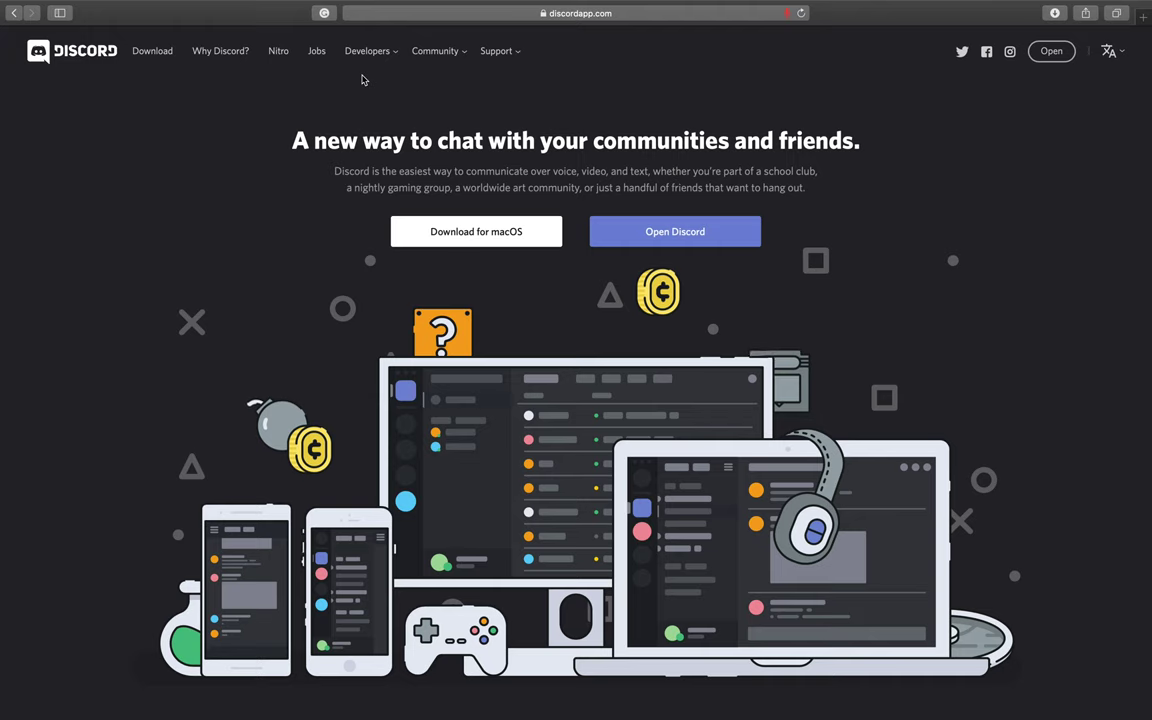
# - Launch the Discord web app from the discordapp.com homepage
pyautogui.moveTo(329, 5)
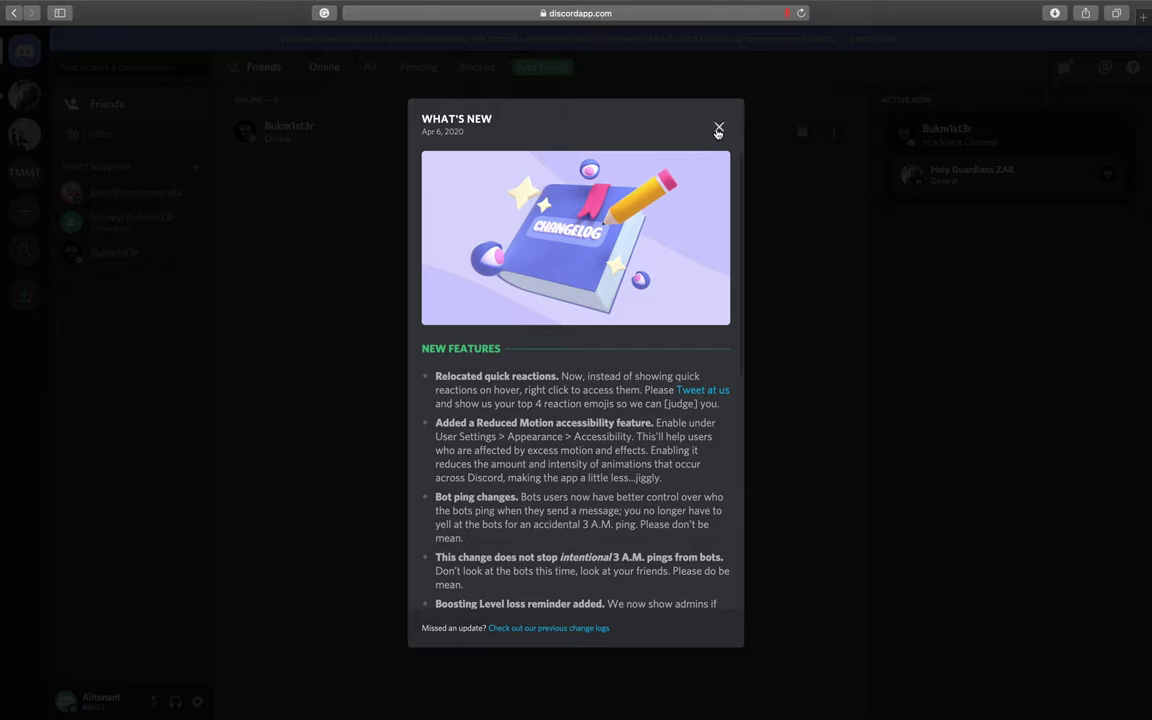
# - Dismiss the What's New changelog and the blue announcement banner
pyautogui.click(718, 127)
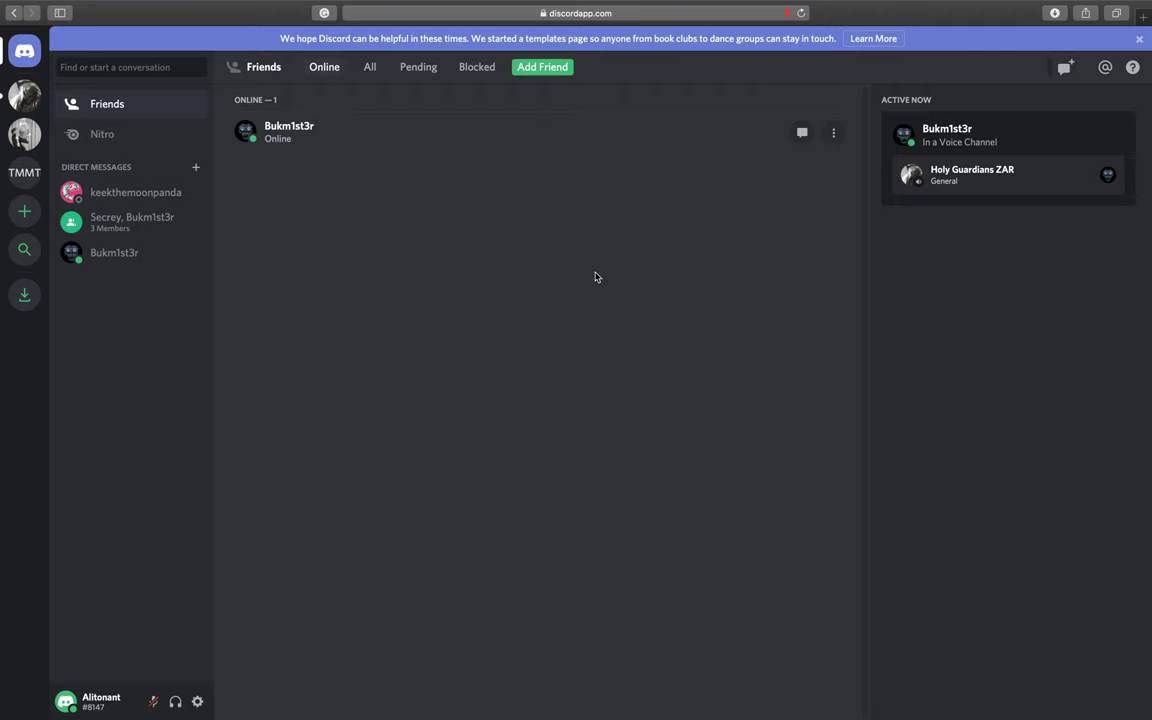
pyautogui.click(1139, 38)
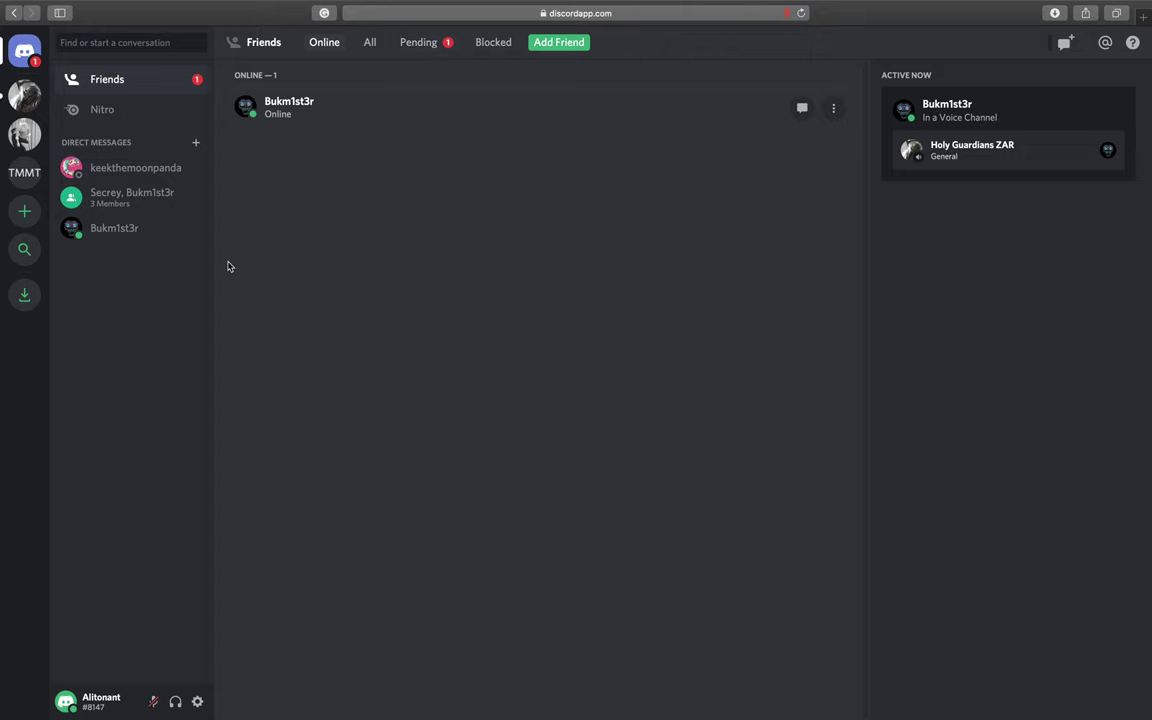
# - Accept the pending friend request, then return to the Online friends list
pyautogui.click(420, 45)
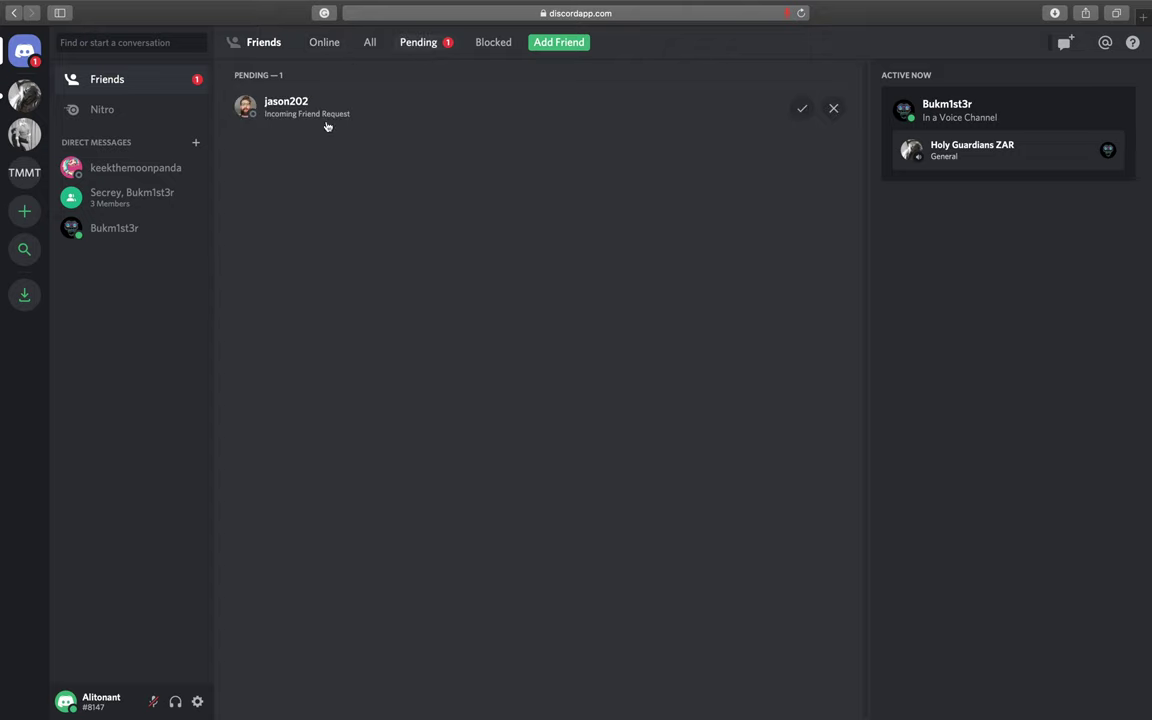
pyautogui.click(803, 110)
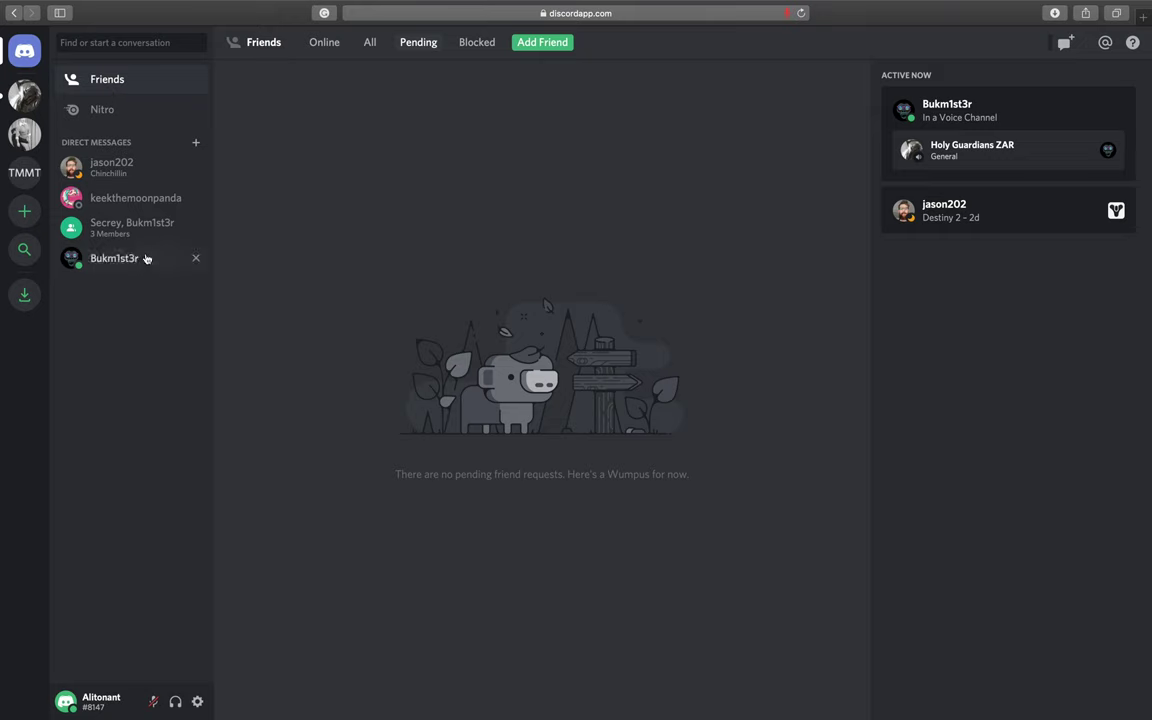
pyautogui.click(318, 45)
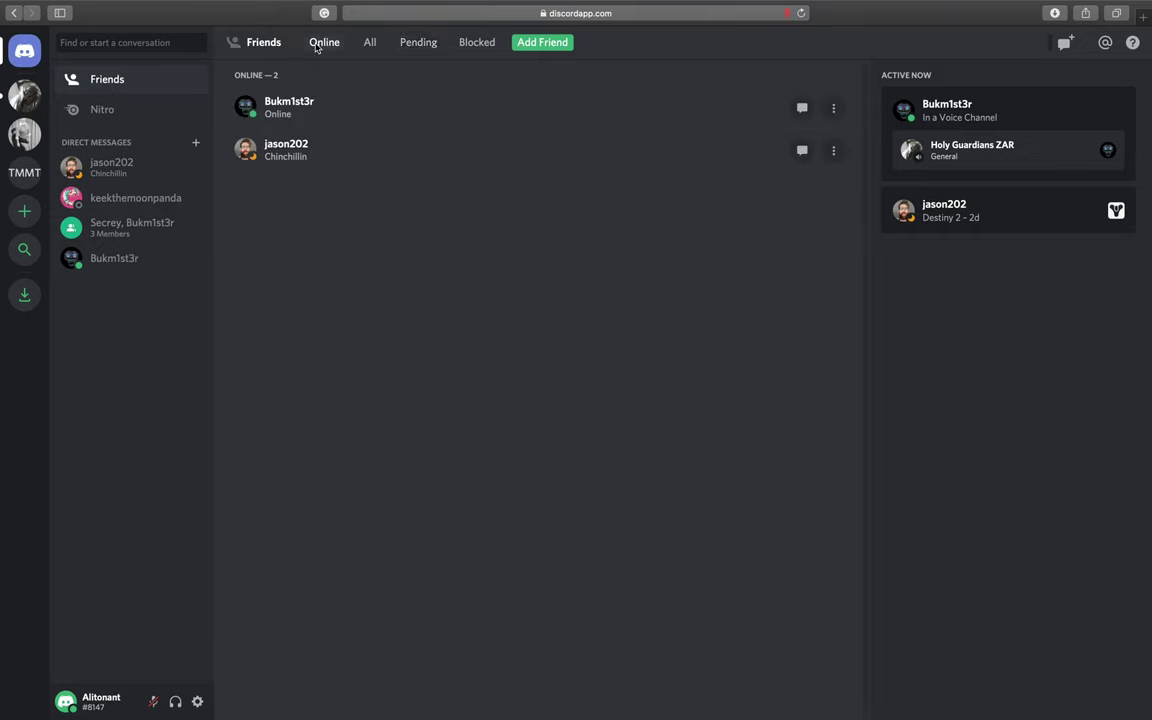
# - Create a brand-new server named 'FA Screening'
pyautogui.click(29, 219)
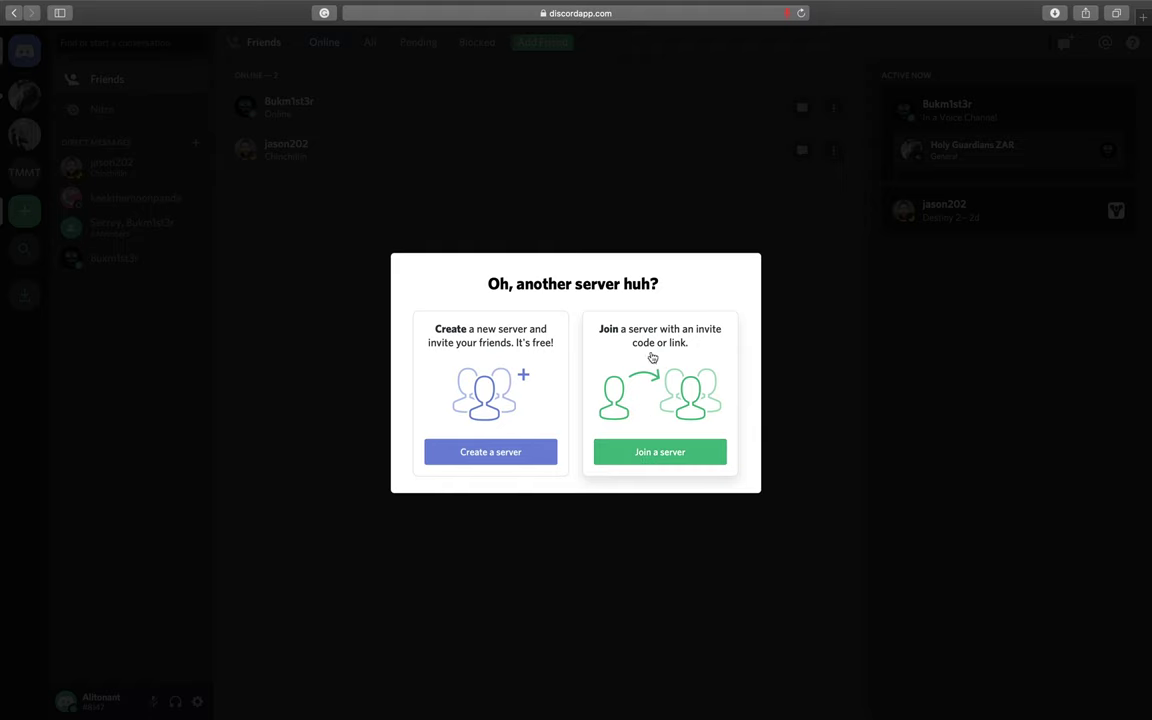
pyautogui.click(506, 446)
pyautogui.moveTo(506, 378); pyautogui.dragTo(357, 368)
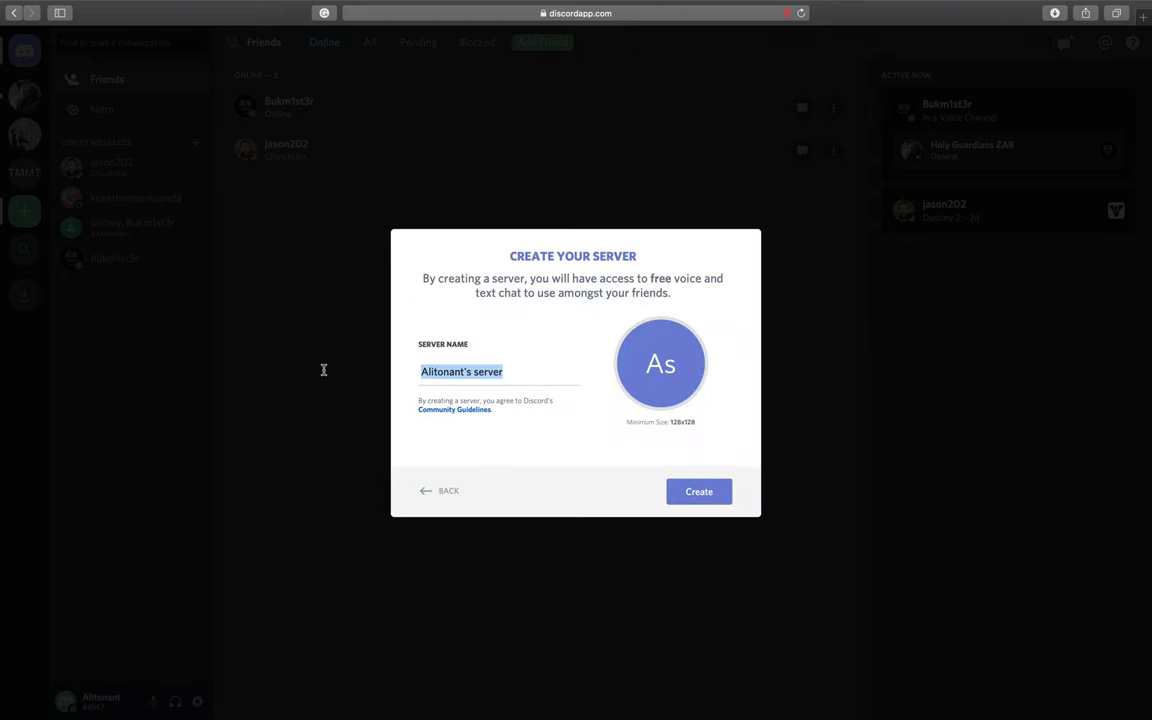
pyautogui.write('FA ')
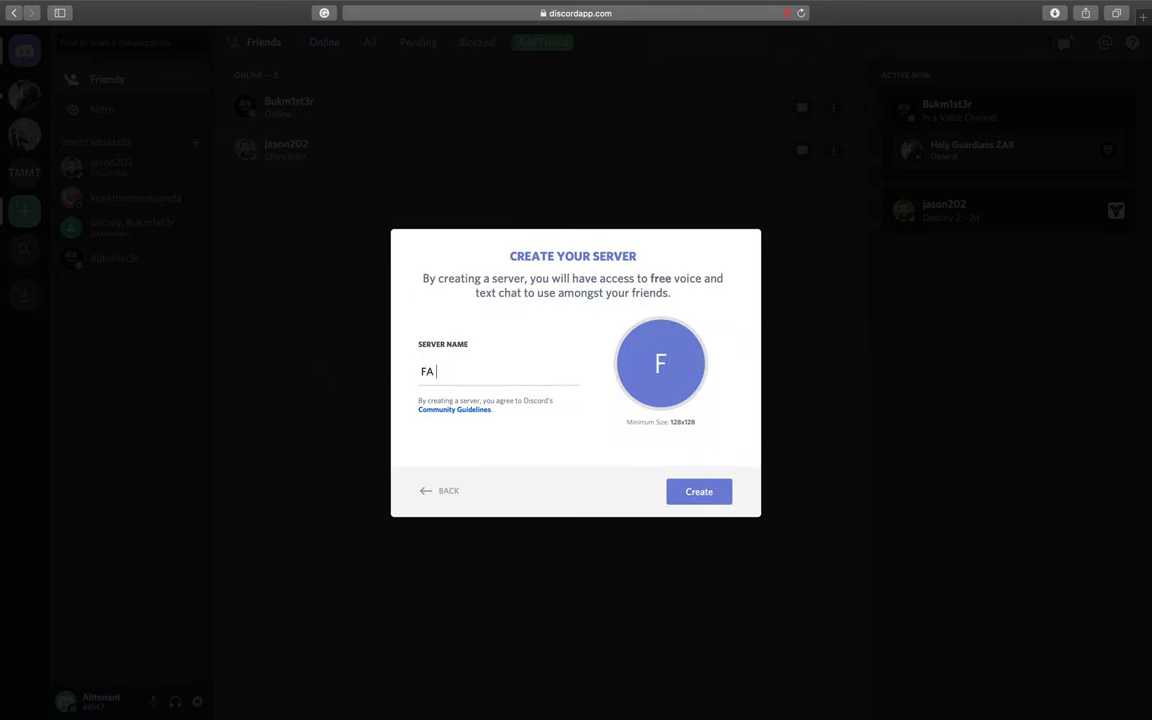
pyautogui.write('Screening')
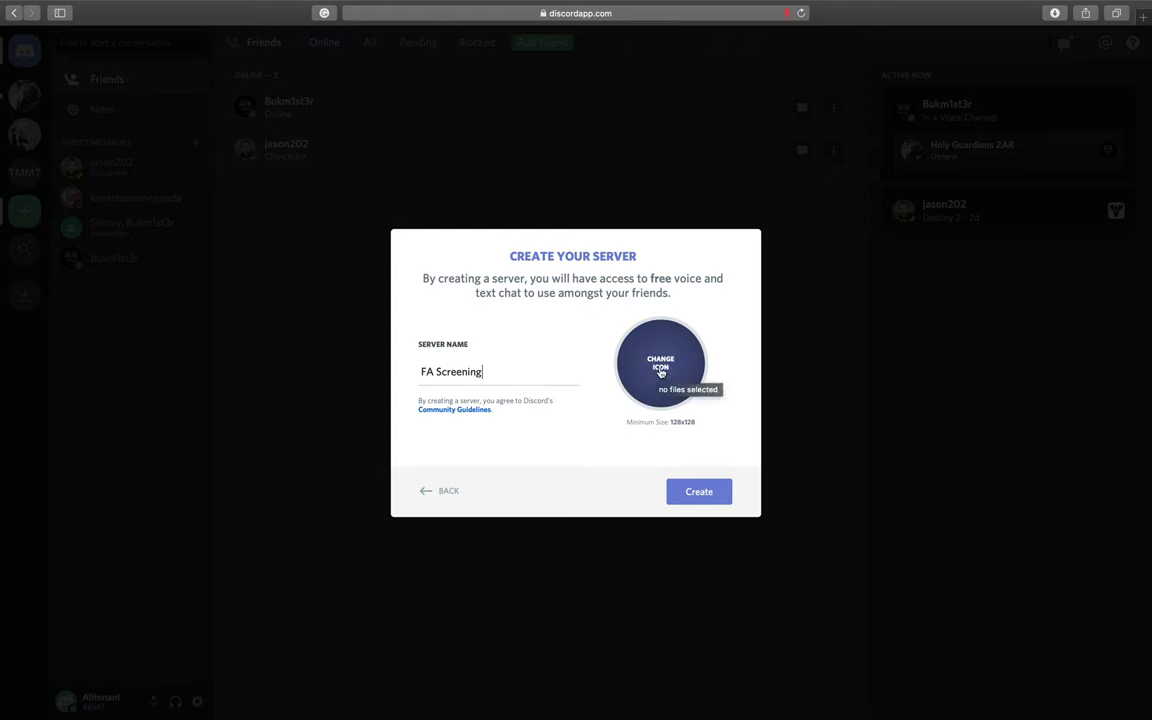
pyautogui.click(698, 491)
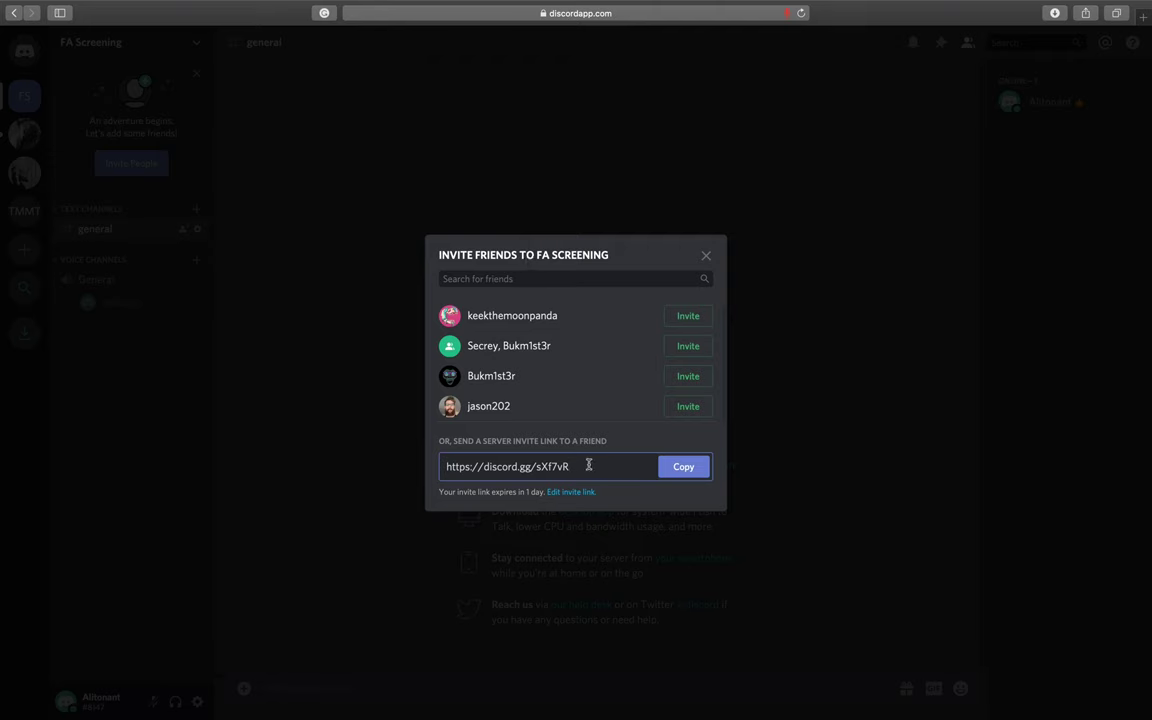
# - Select the FA Screening invite link, then close the Invite Friends dialog
pyautogui.moveTo(588, 466); pyautogui.dragTo(437, 466)
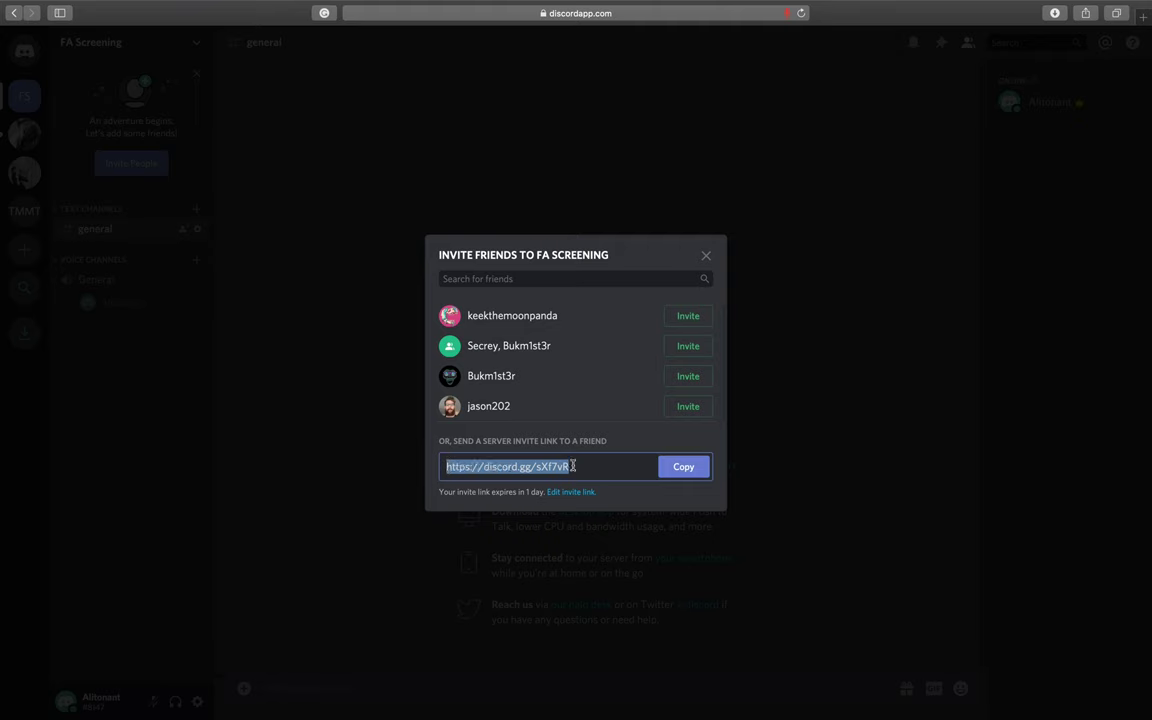
pyautogui.click(706, 256)
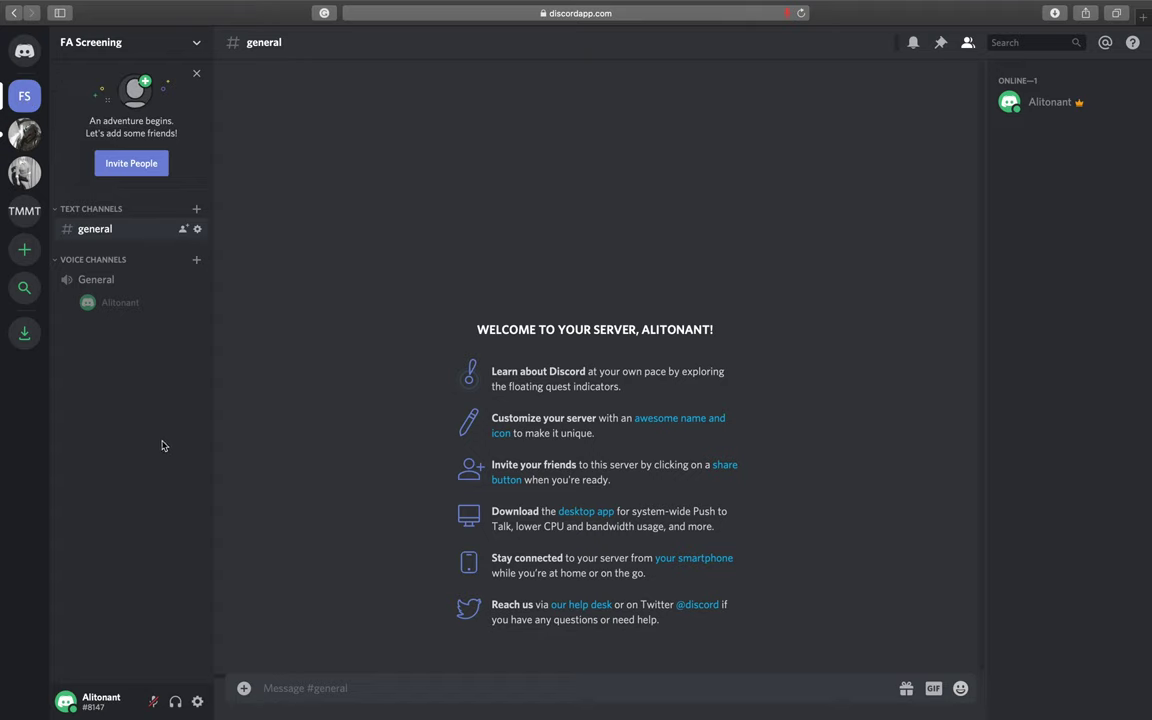
# - Collapse and re-expand the Voice Channels category
pyautogui.click(103, 259)
pyautogui.click(95, 259)
# - Create a voice channel named Lobby under Voice Channels
pyautogui.click(198, 262)
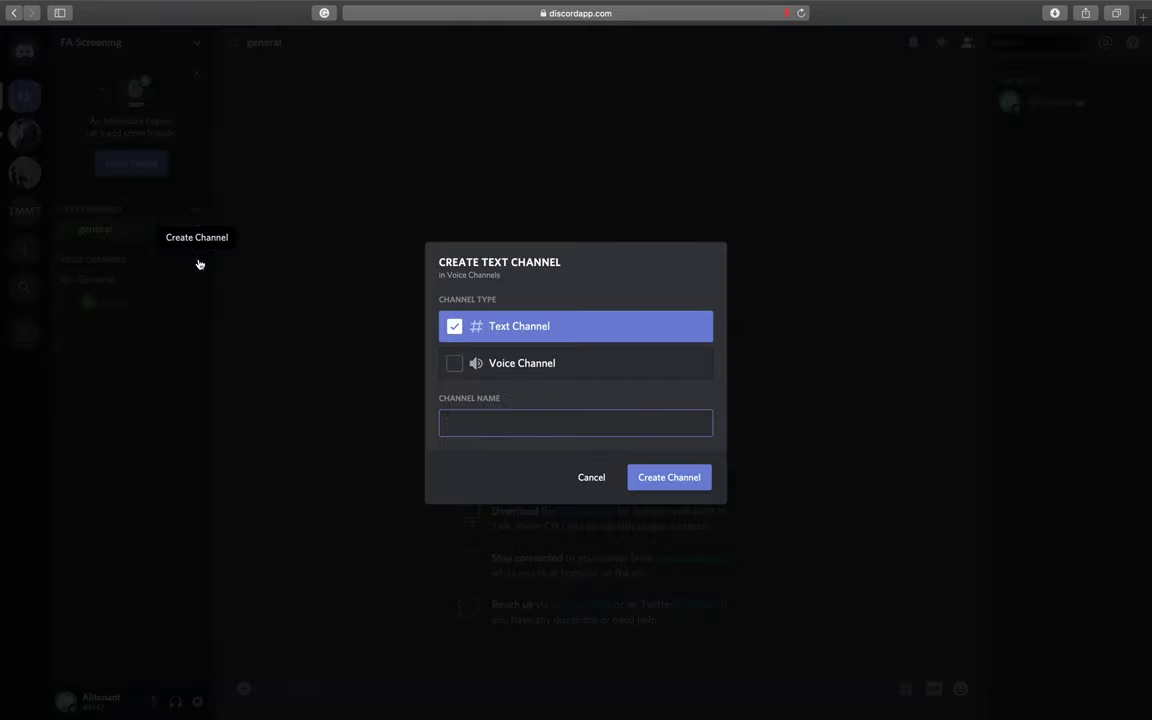
pyautogui.click(453, 369)
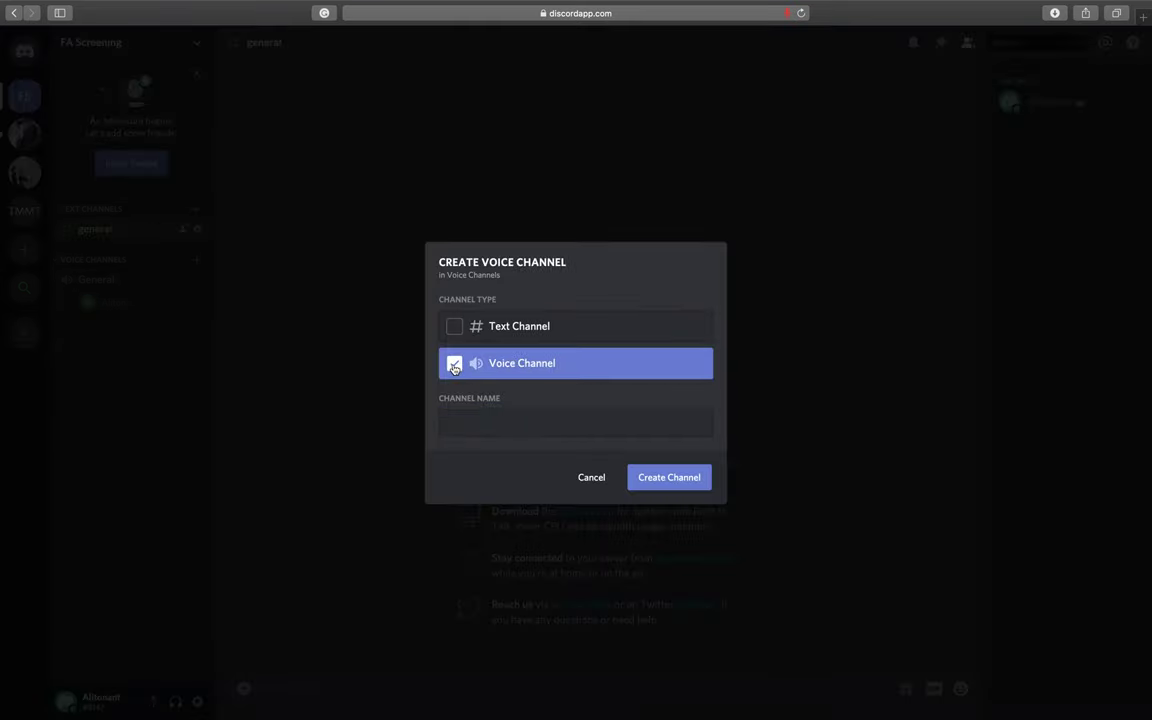
pyautogui.click(467, 424)
pyautogui.write('Lobby')
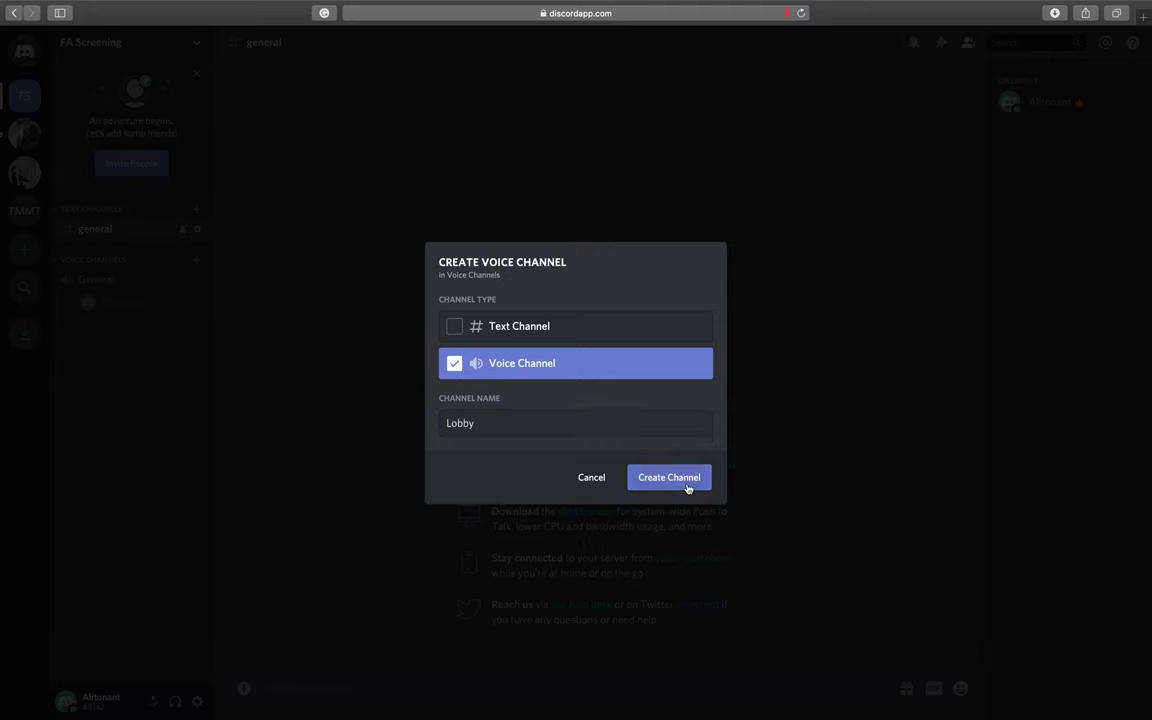
pyautogui.click(686, 481)
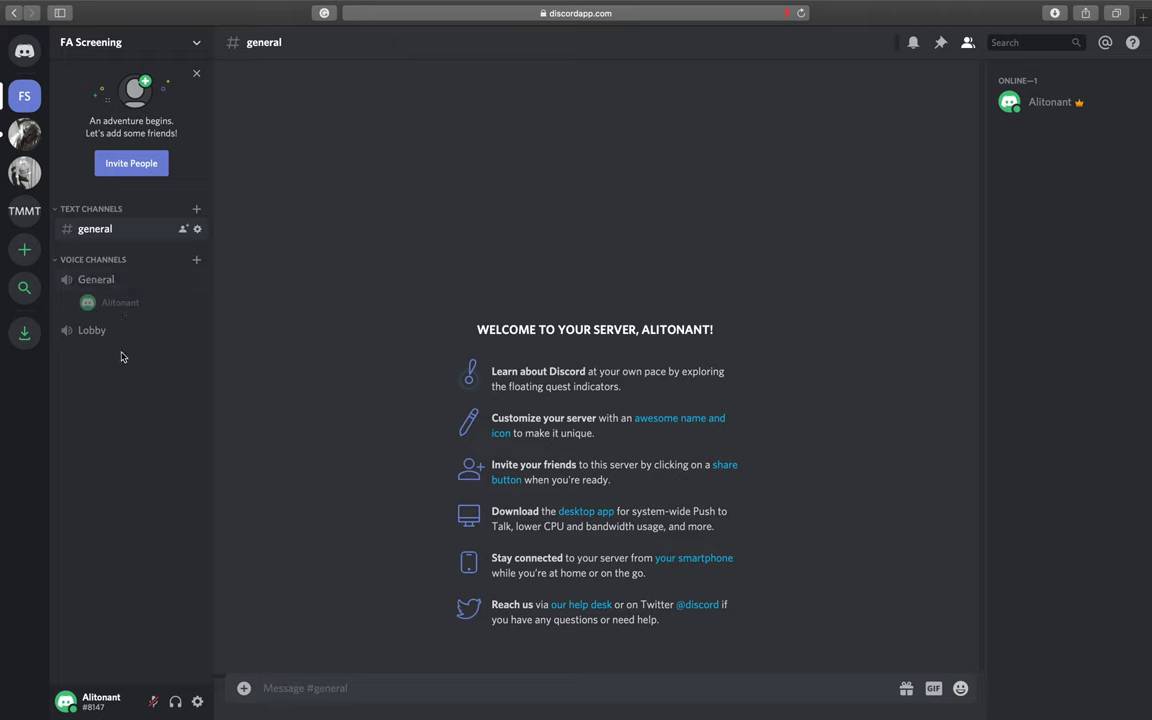
# - Join Lobby, allow microphone access, and dismiss the video chat announcement
pyautogui.click(93, 331)
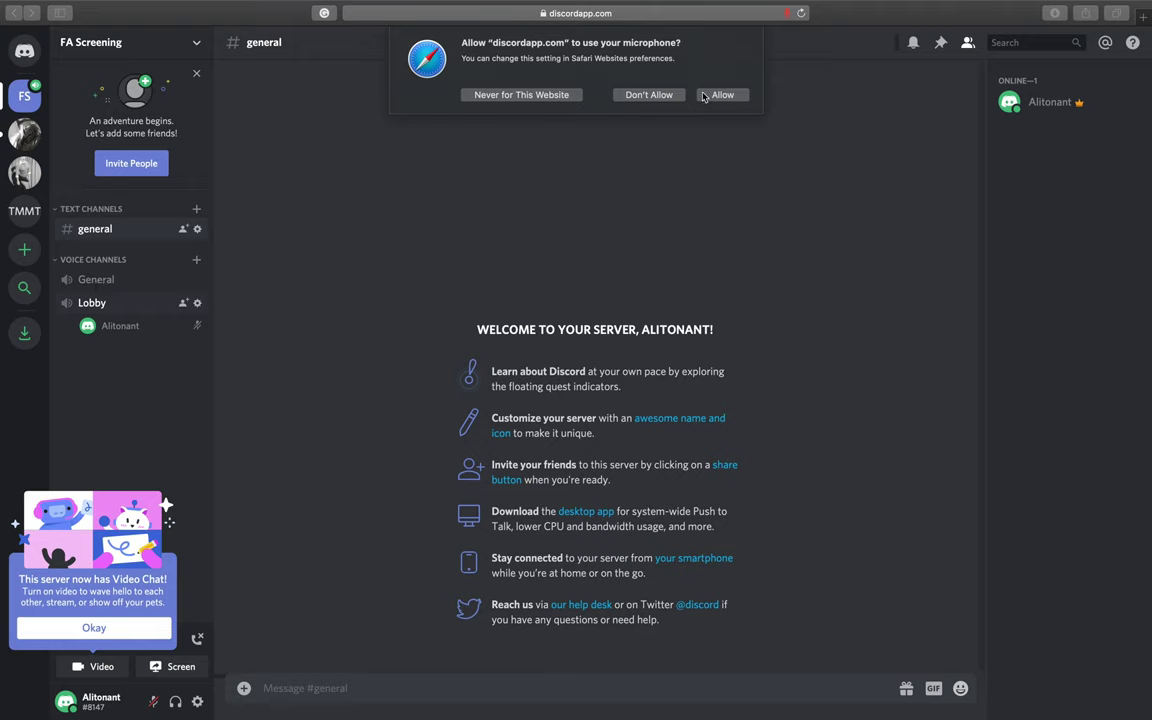
pyautogui.click(720, 95)
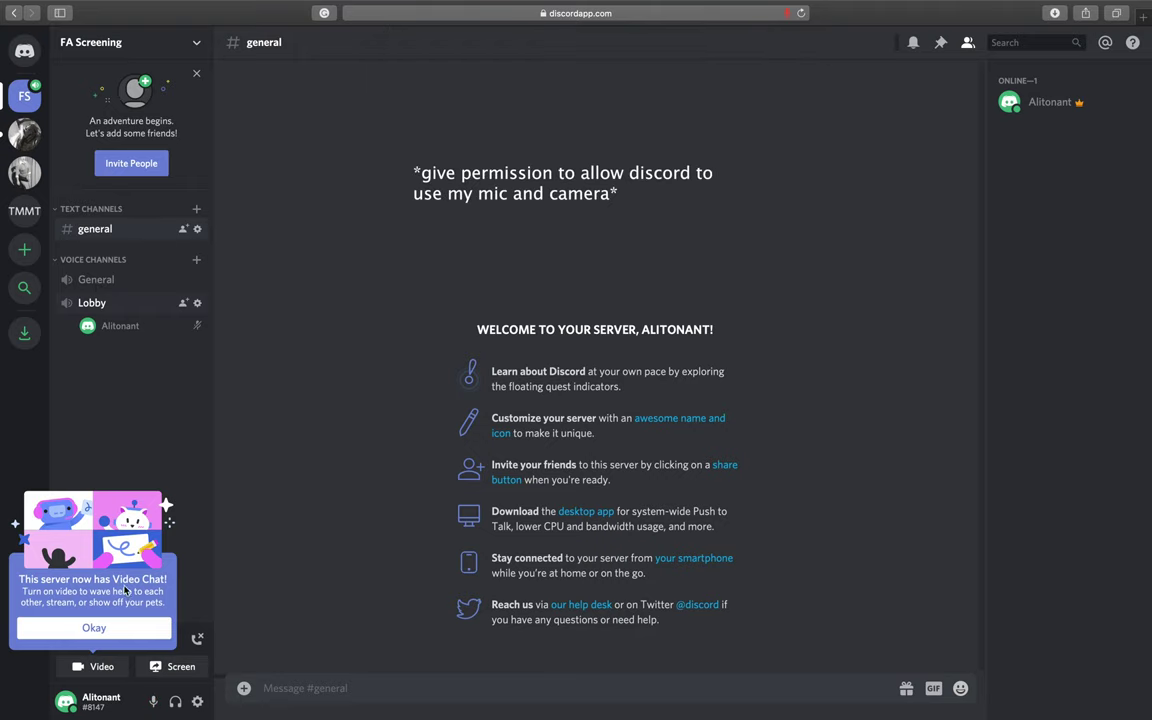
pyautogui.click(109, 628)
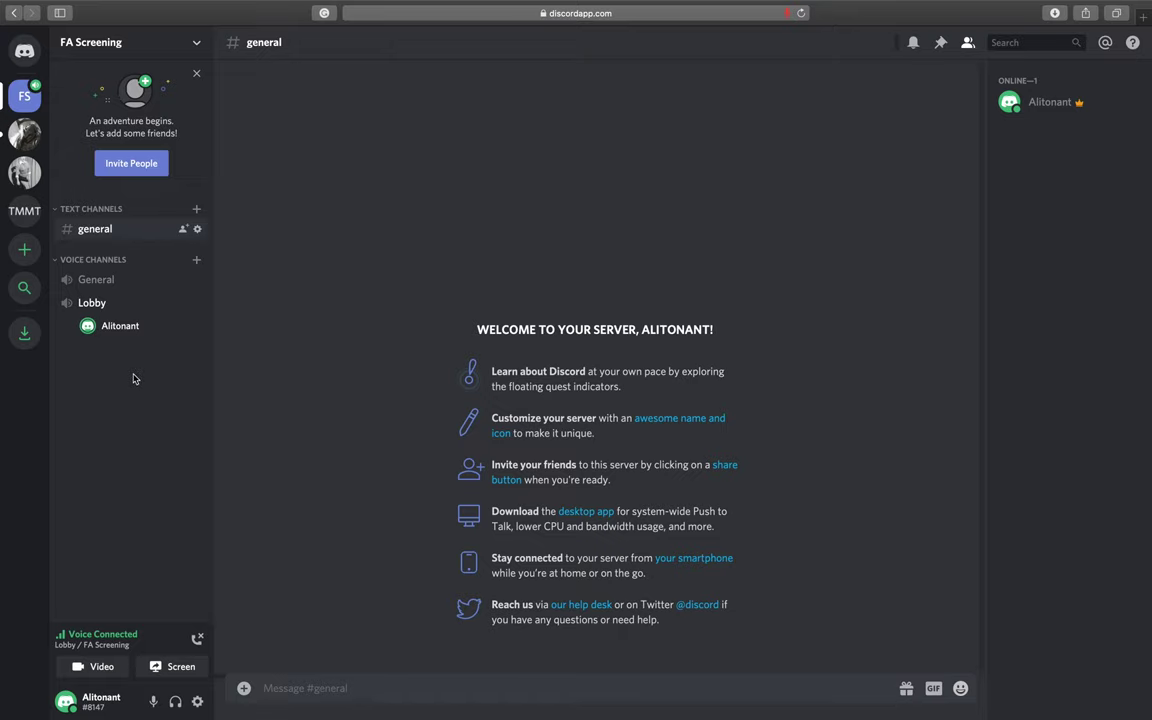
# - Create a Theatre voice channel, replacing the typed 'Film Screenin' name, and join it
pyautogui.click(198, 263)
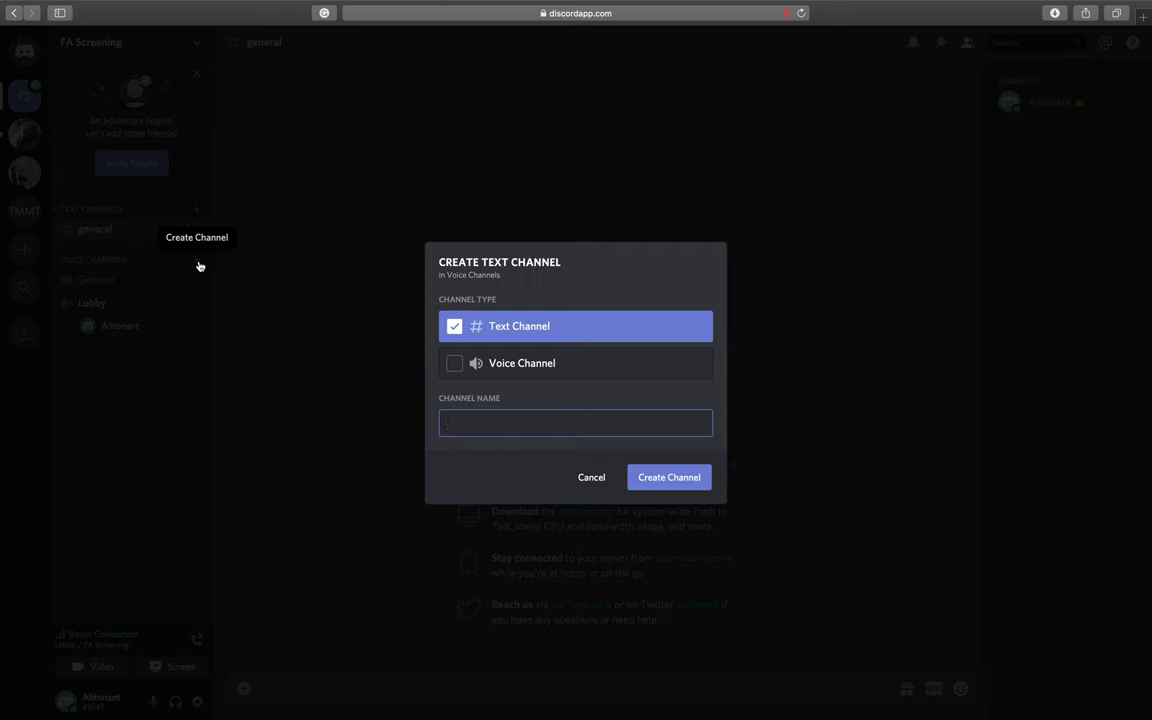
pyautogui.click(456, 364)
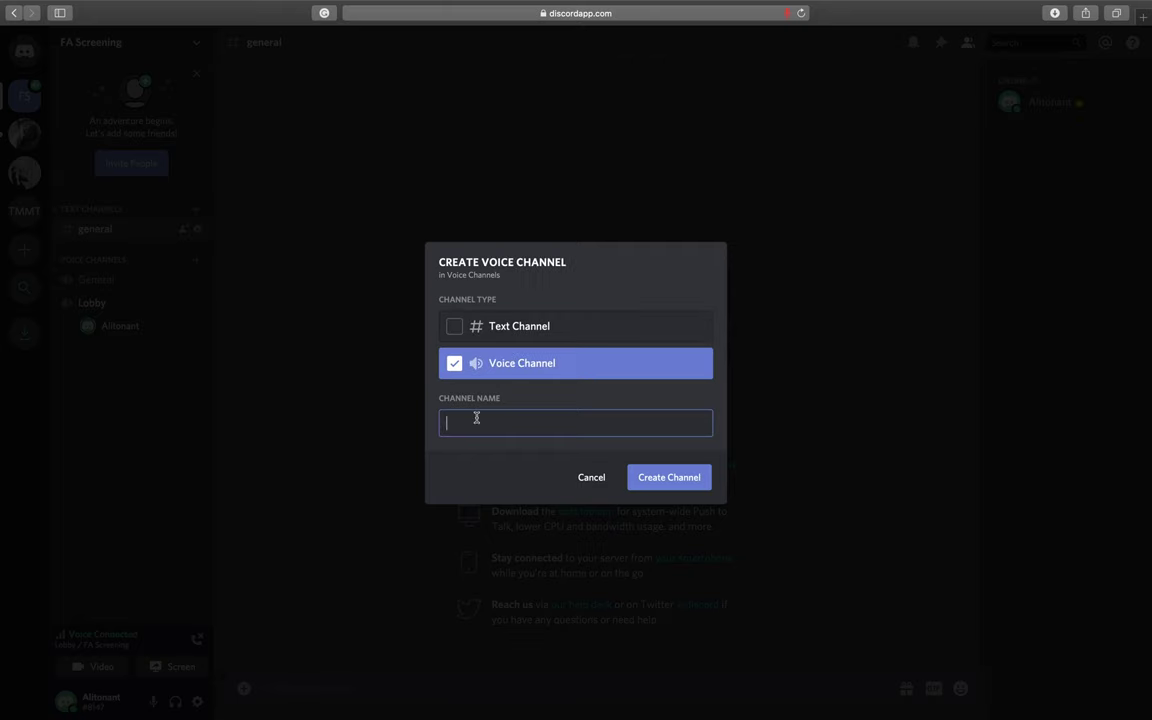
pyautogui.write('Film Screenin')
pyautogui.press('super+a')
pyautogui.write('T')
pyautogui.press('Return')
pyautogui.click(108, 357)
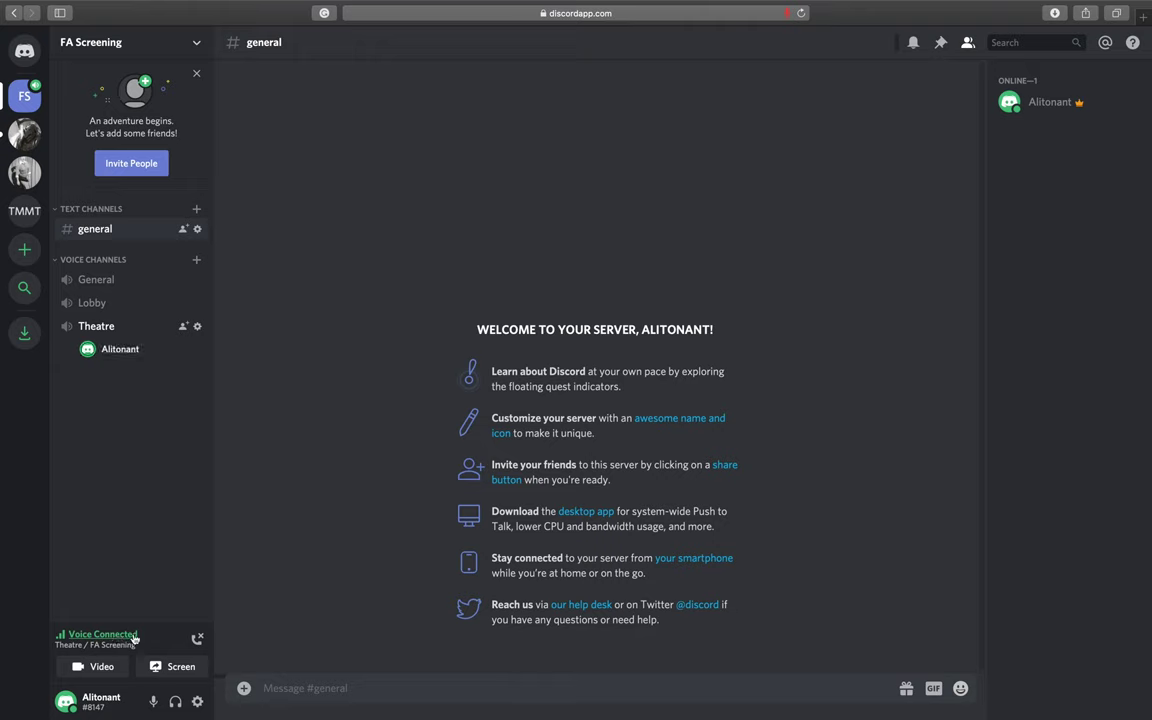
# - Disconnect, rejoin the Theatre voice channel, and turn on its video
pyautogui.click(201, 641)
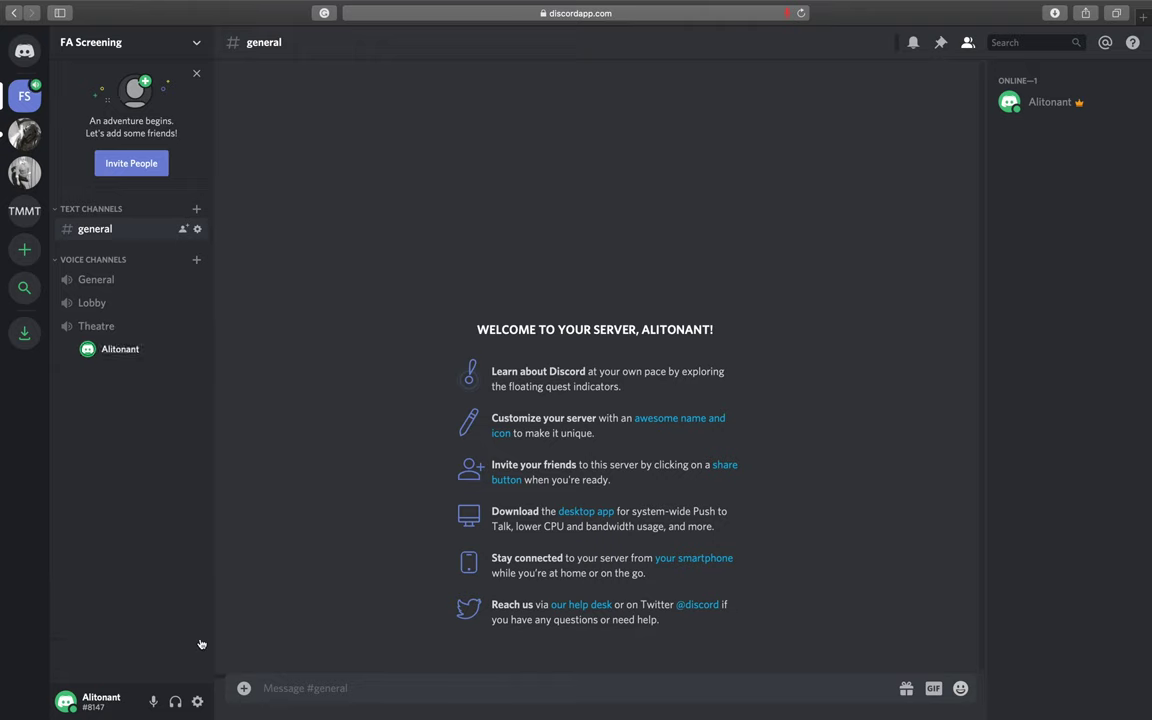
pyautogui.click(113, 328)
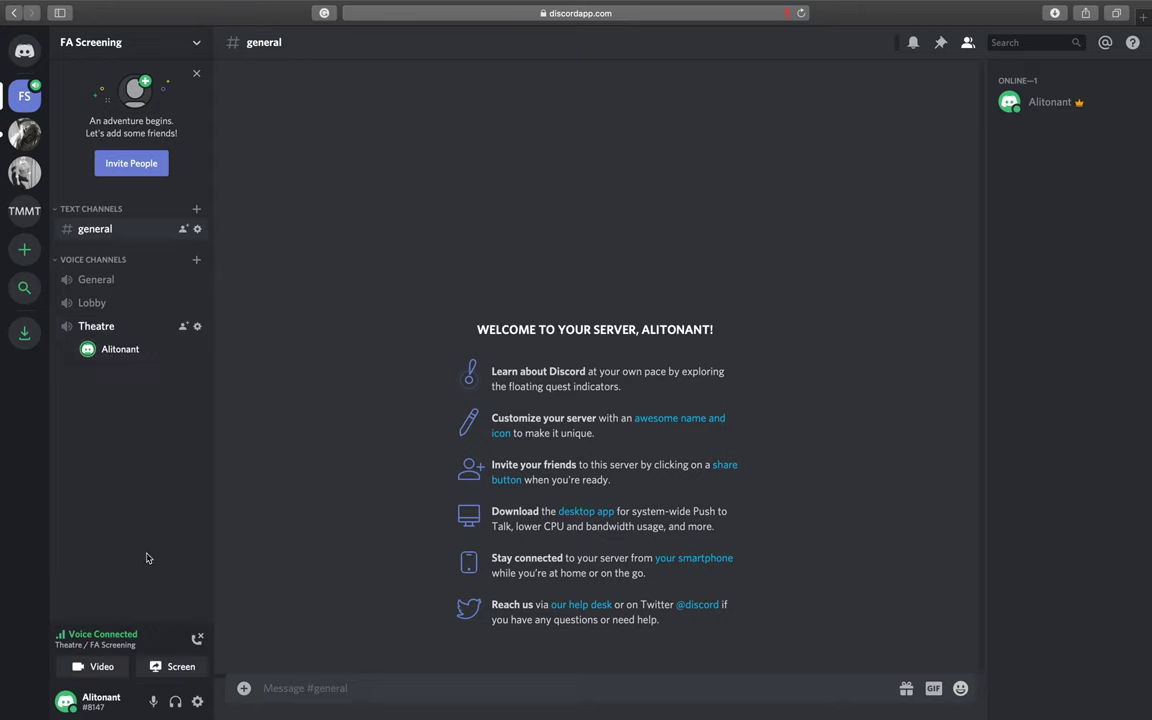
pyautogui.click(104, 668)
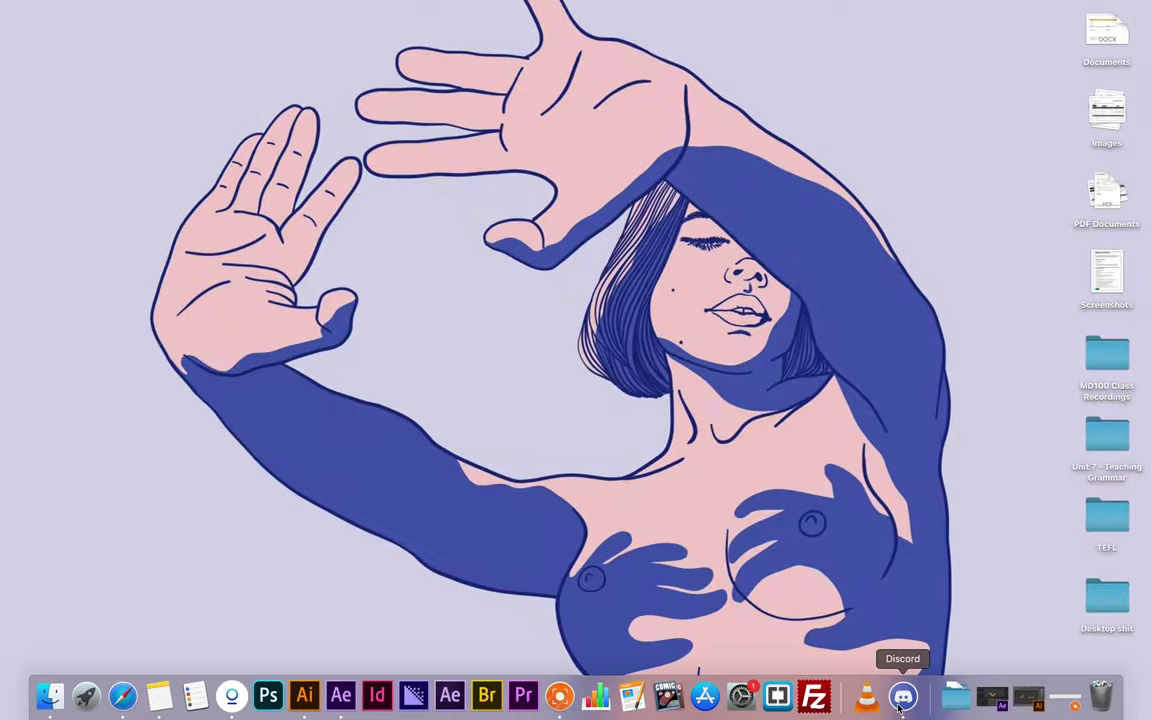
# - Launch VLC and load Lilo.and.Stitch.2002.720p.BluRay.x264.YIFY.mp4 from the Movies folder
pyautogui.click(866, 700)
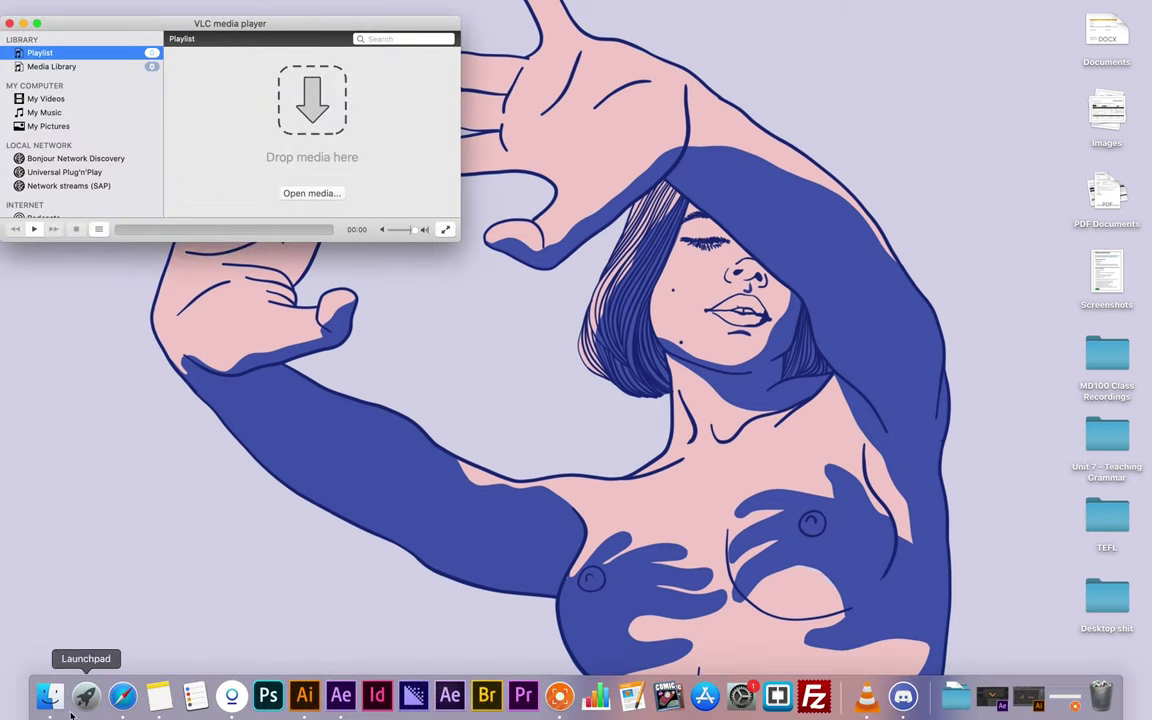
pyautogui.click(47, 695)
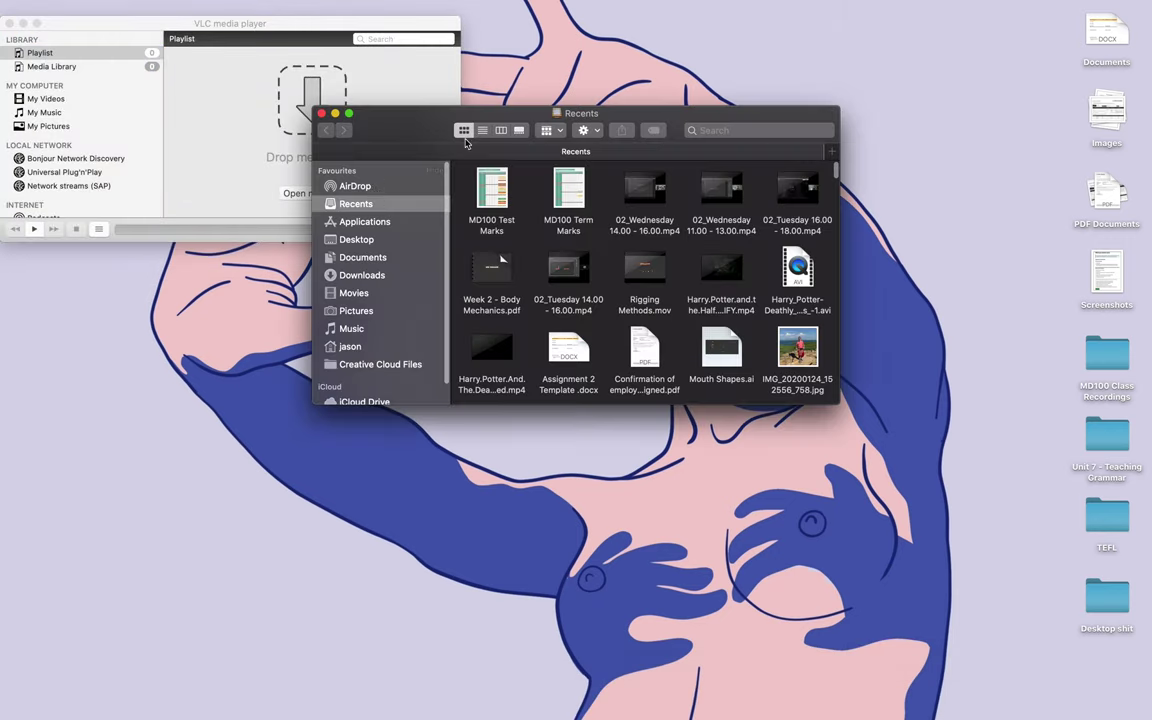
pyautogui.click(345, 292)
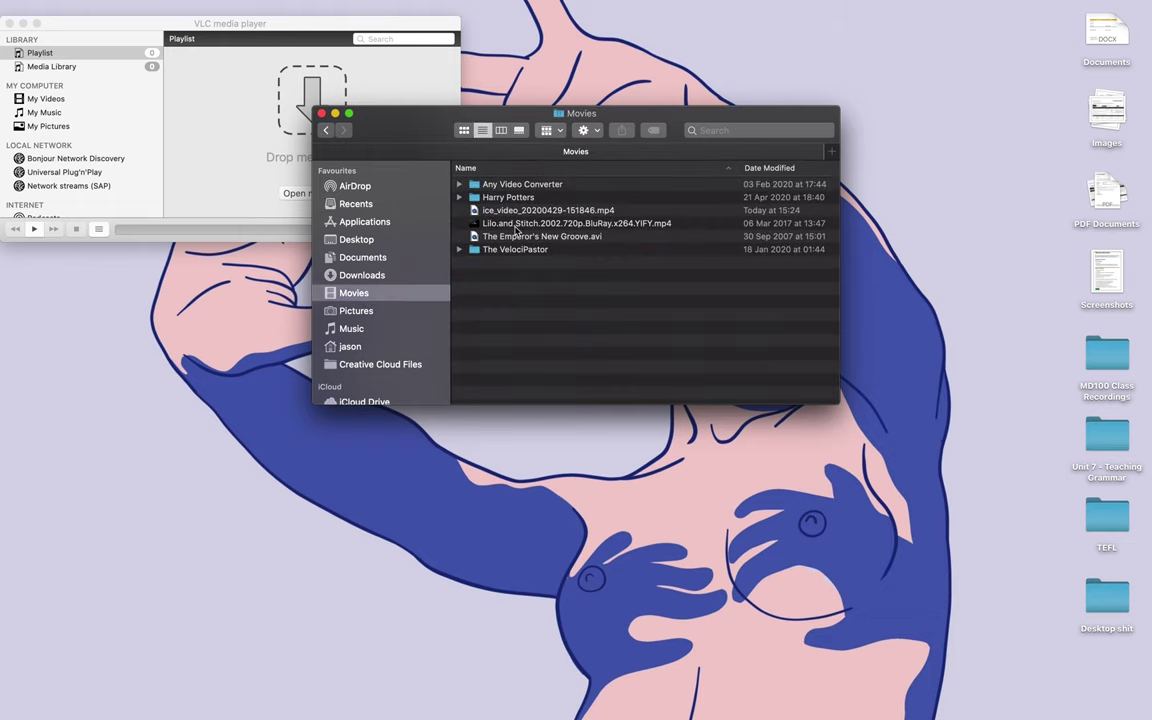
pyautogui.moveTo(480, 222); pyautogui.dragTo(260, 134)
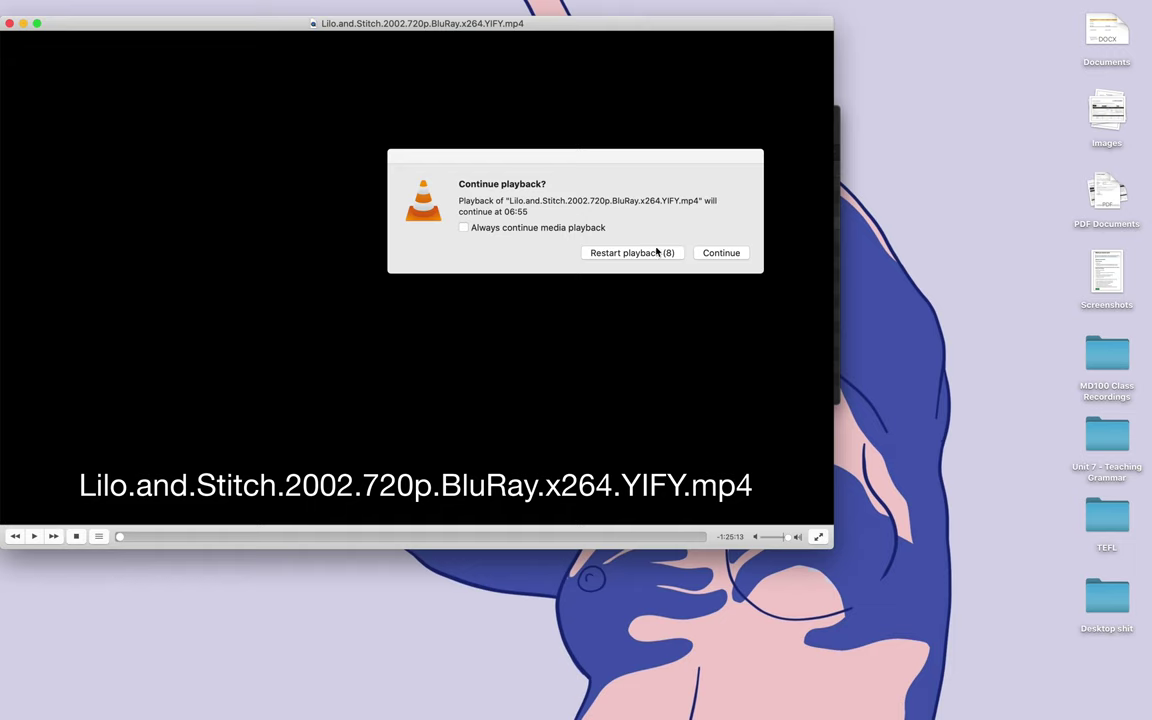
# - Resume the Lilo & Stitch movie in VLC and share the screen to the Theatre voice channel
pyautogui.click(718, 253)
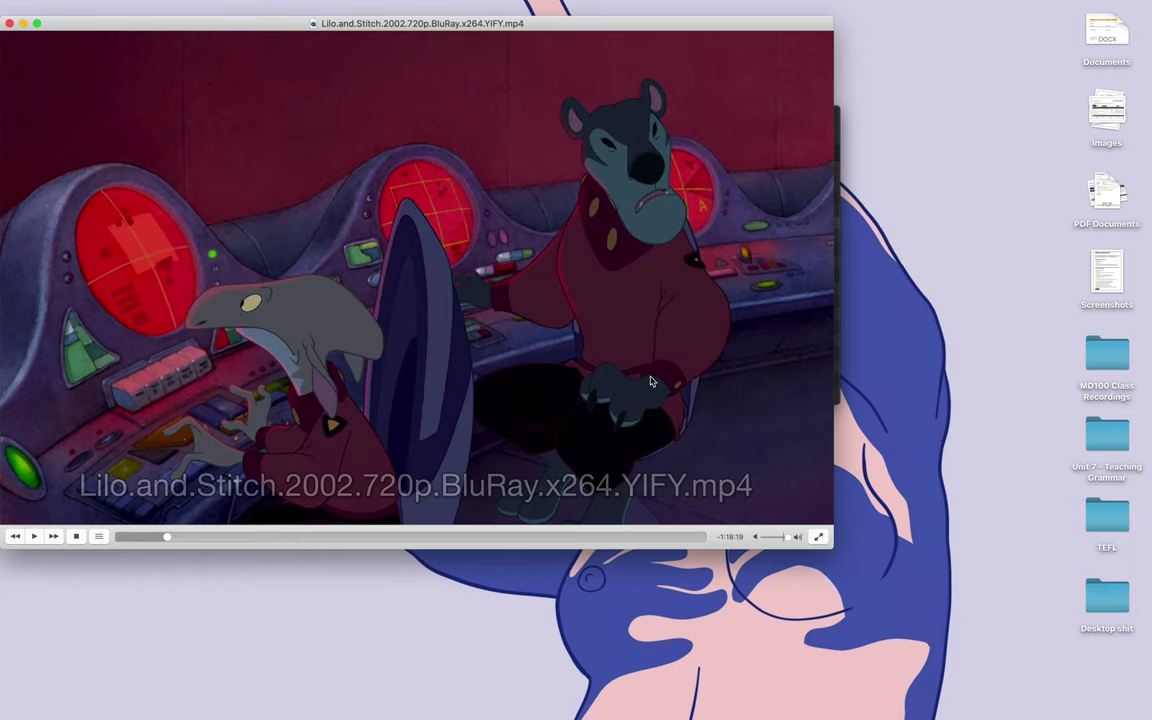
pyautogui.hotkey('ctrl', 'Right')
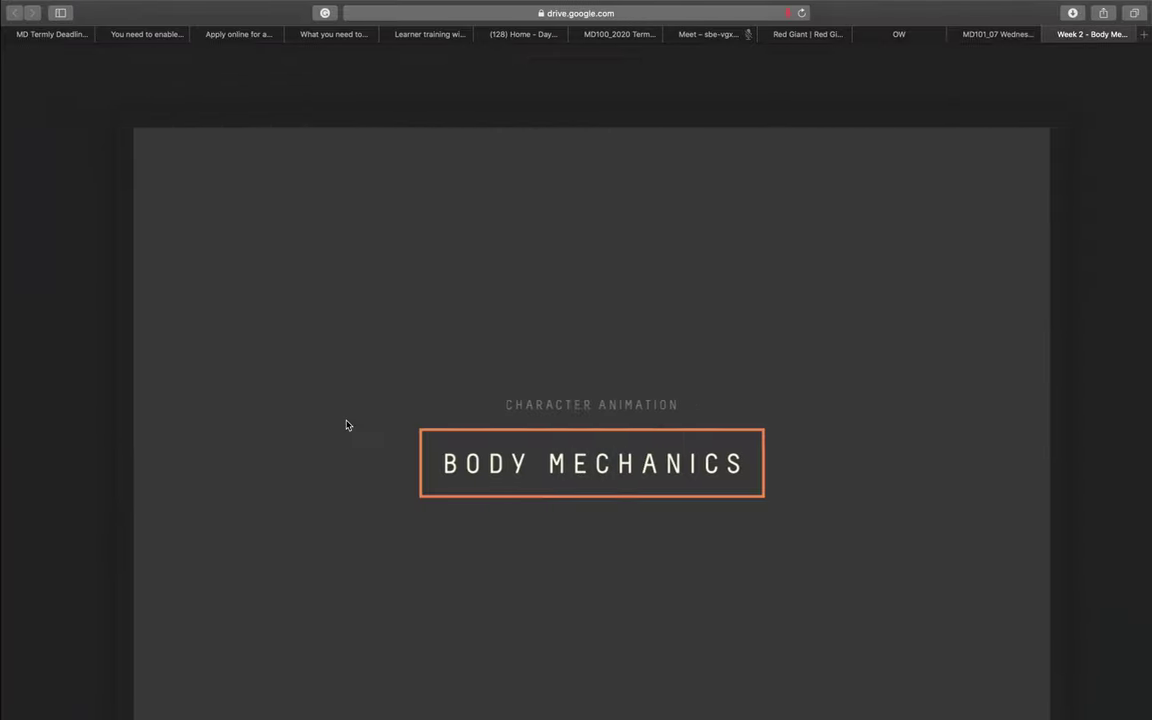
pyautogui.hotkey('ctrl', 'Right')
pyautogui.click(183, 666)
pyautogui.click(740, 96)
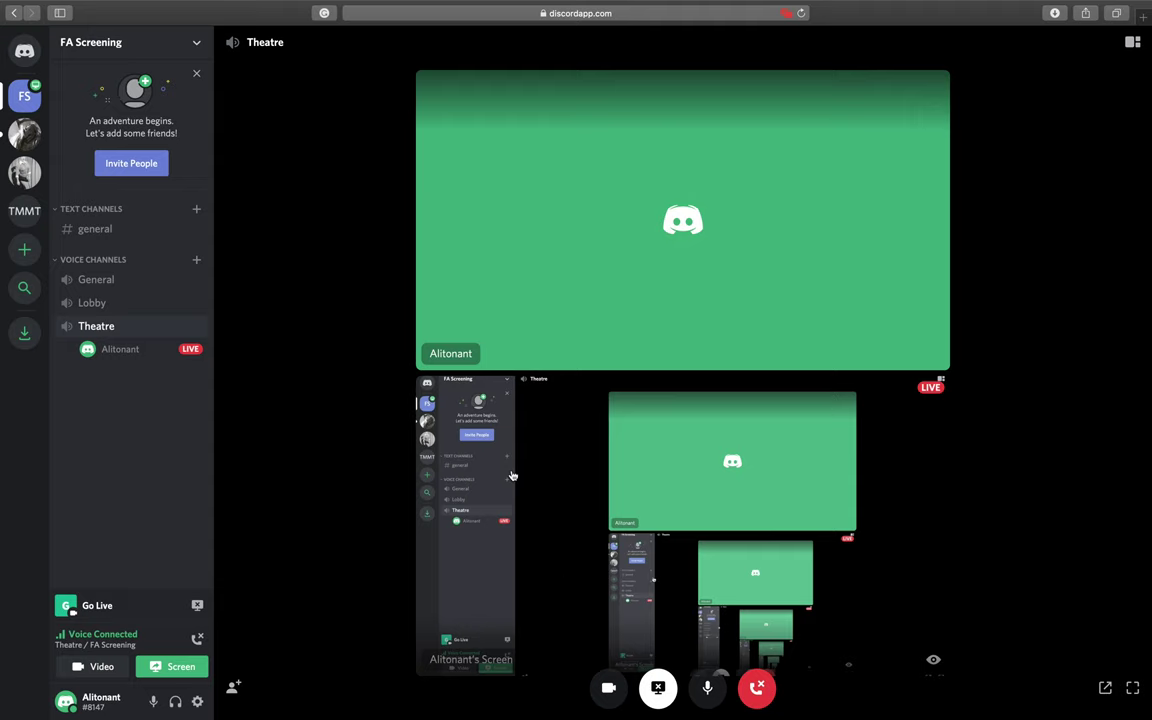
pyautogui.moveTo(128, 350)
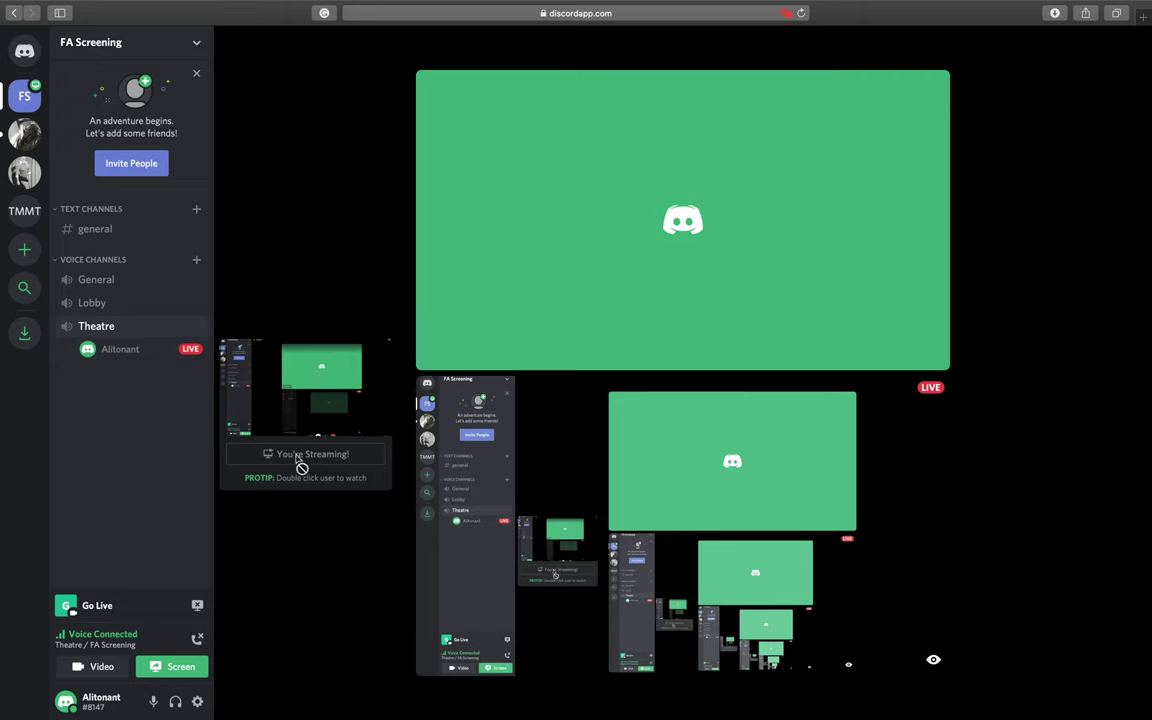
# - Check the VLC movie desktop, then come back to the Discord call
pyautogui.hotkey('ctrl', 'Right')
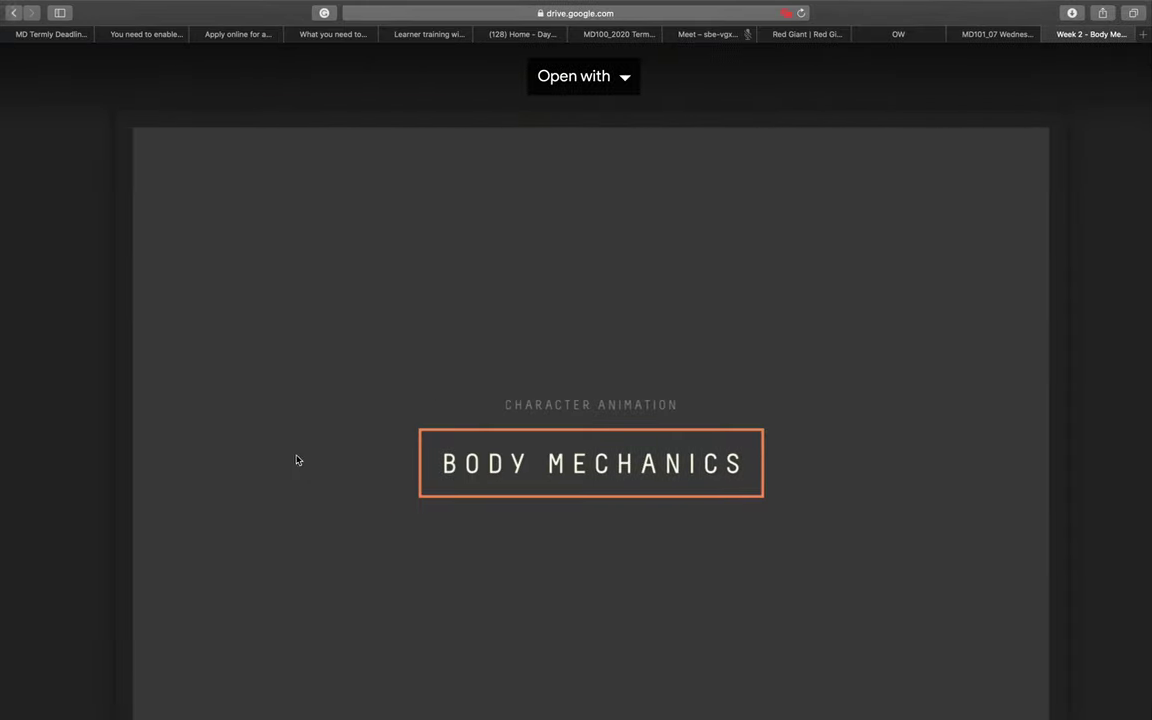
pyautogui.hotkey('ctrl', 'Right')
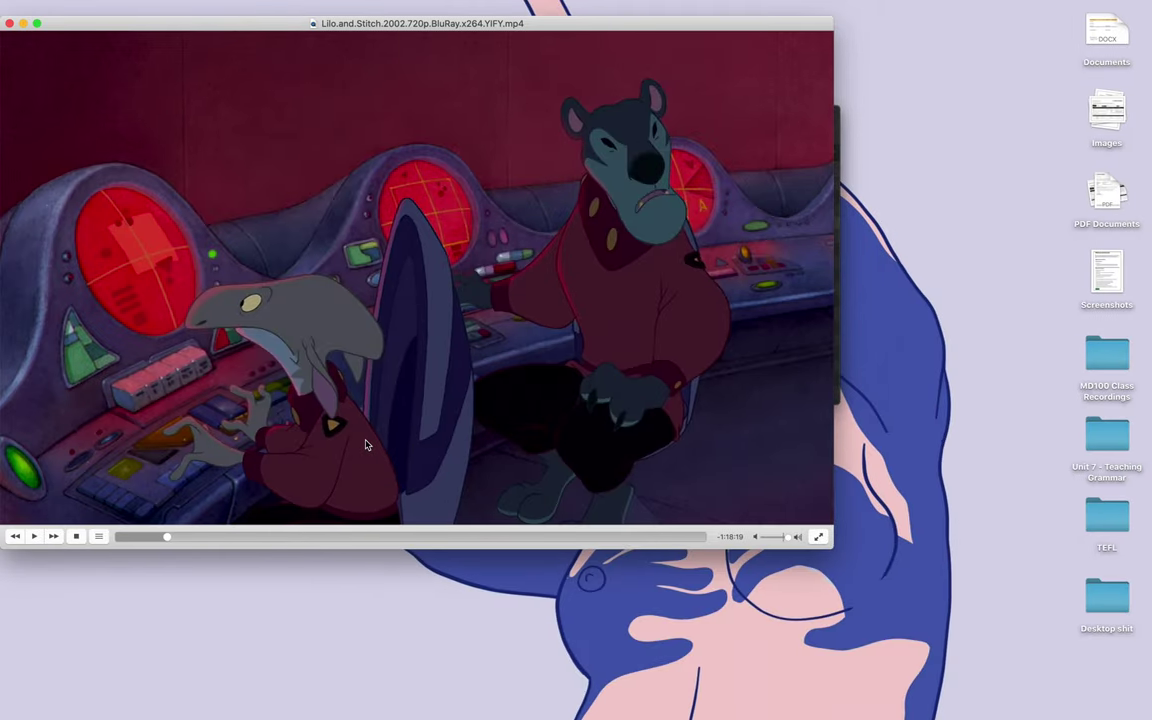
pyautogui.hotkey('ctrl', 'Left')
pyautogui.hotkey('ctrl', 'Left')
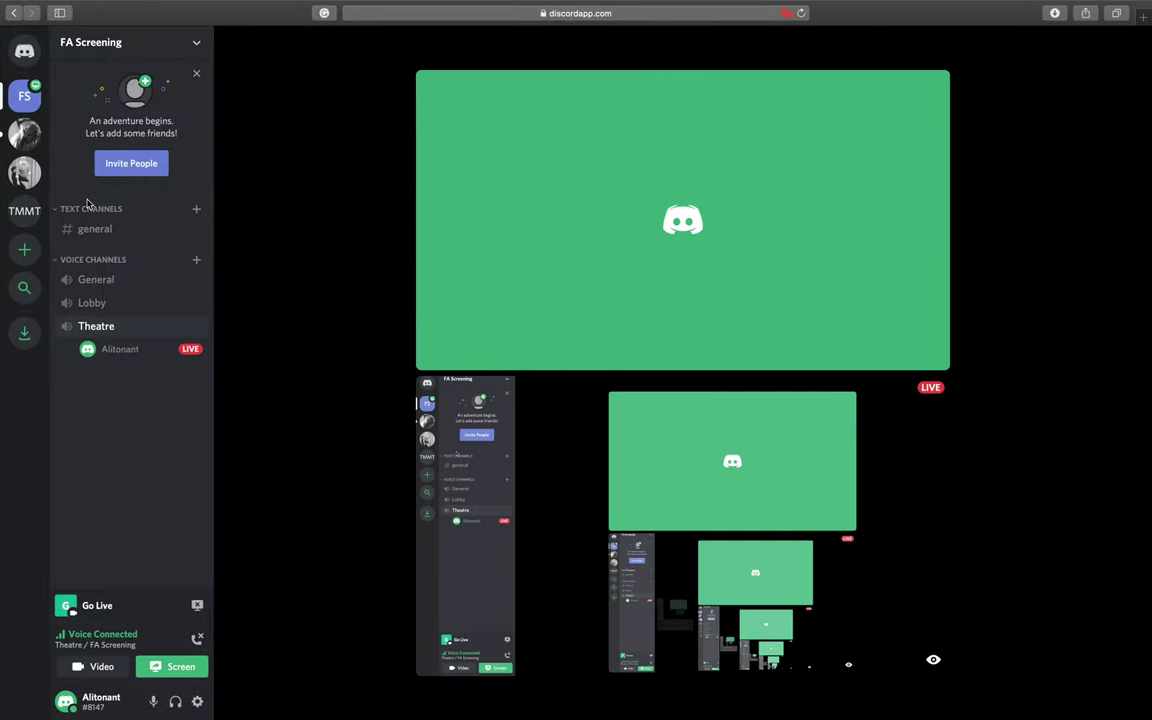
# - Send the friend an invite to FA Screening through Invite People, then close the invite dialog
pyautogui.click(136, 162)
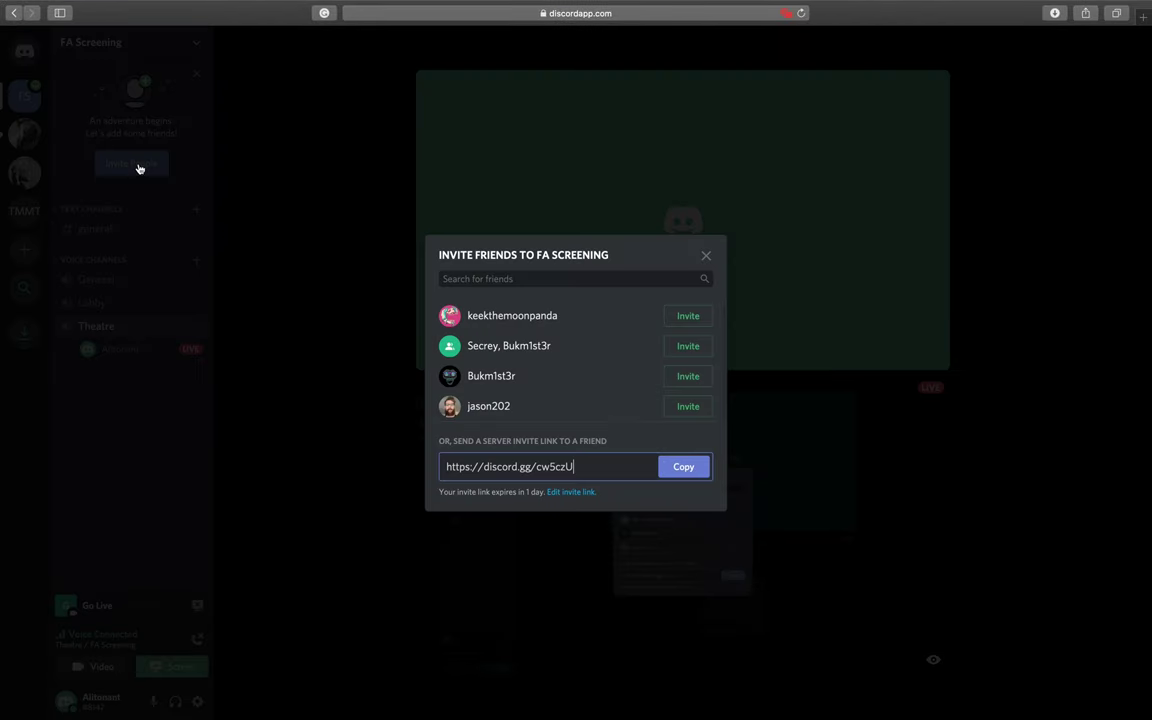
pyautogui.click(690, 406)
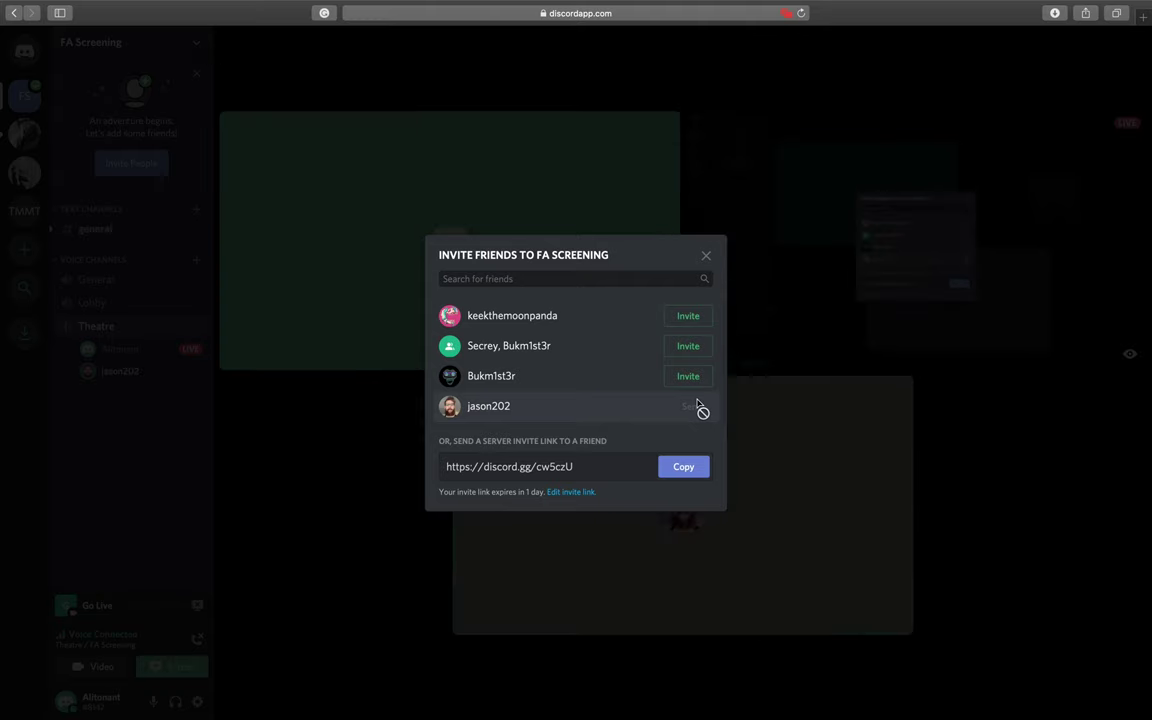
pyautogui.click(706, 255)
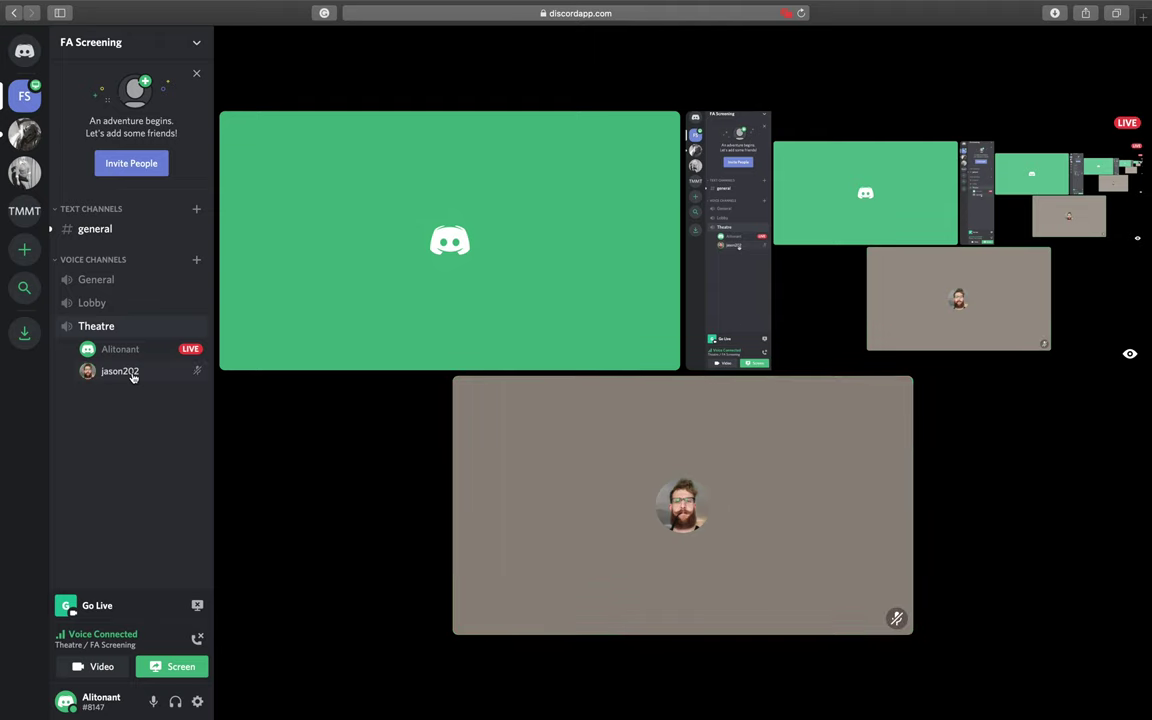
# - View your own streaming profile card twice, dismissing it each time
pyautogui.click(125, 349)
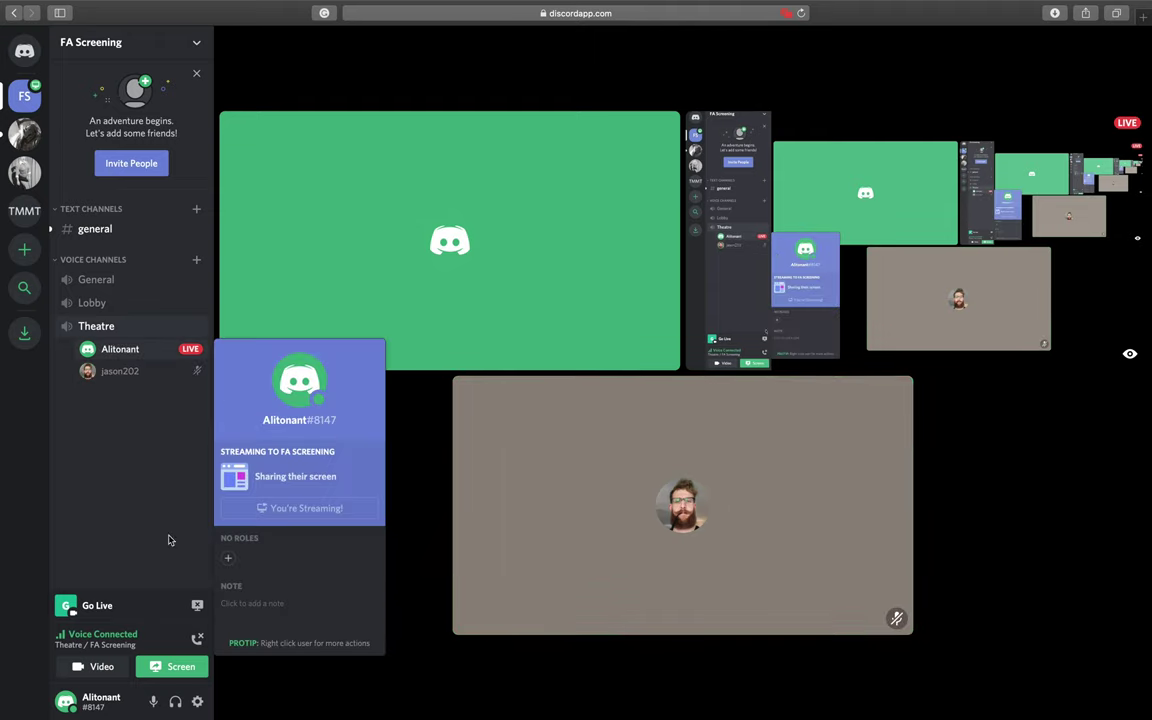
pyautogui.click(160, 671)
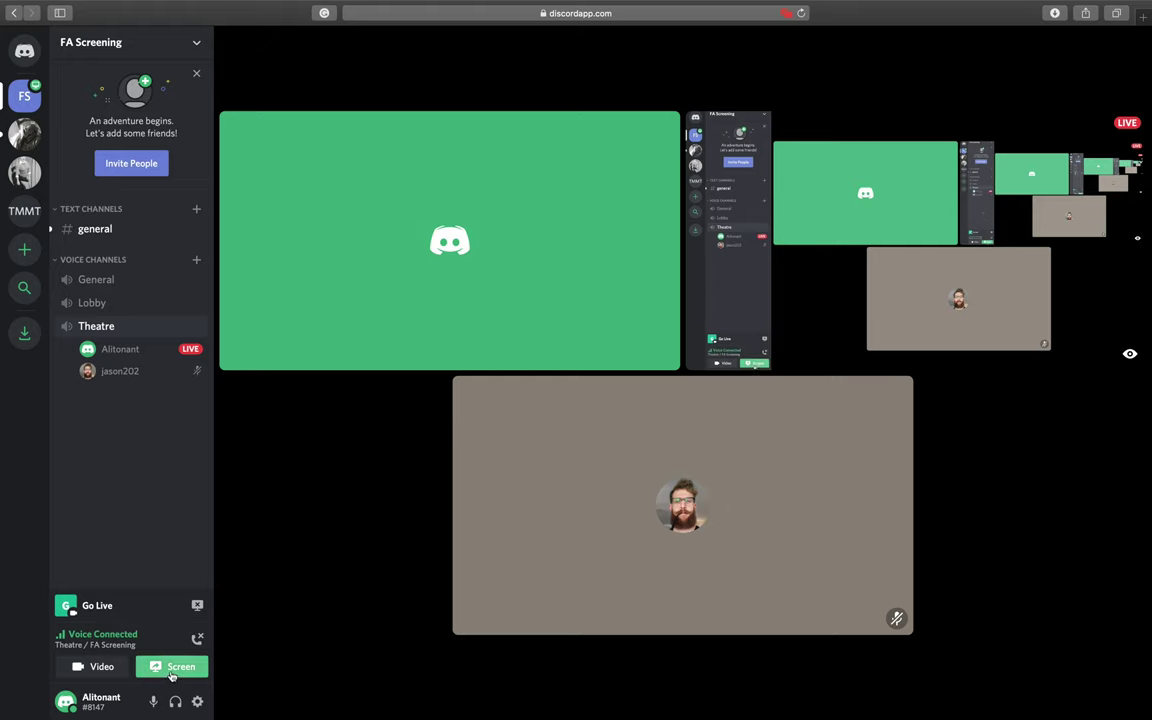
pyautogui.click(121, 352)
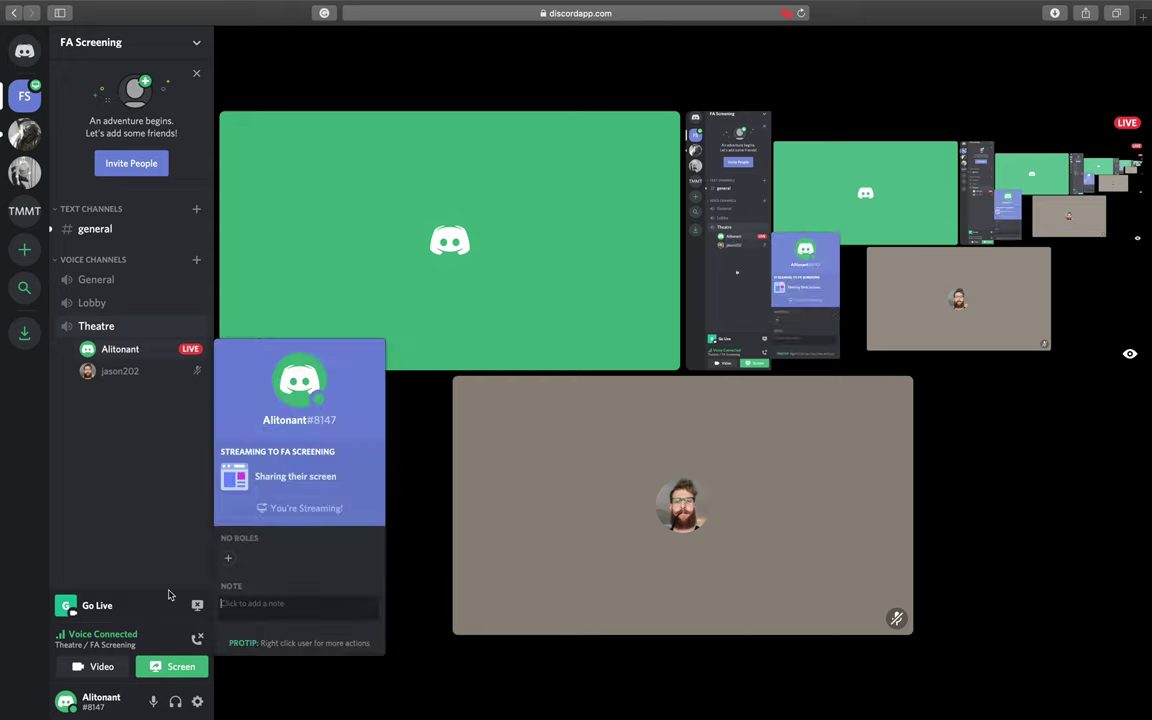
pyautogui.click(168, 666)
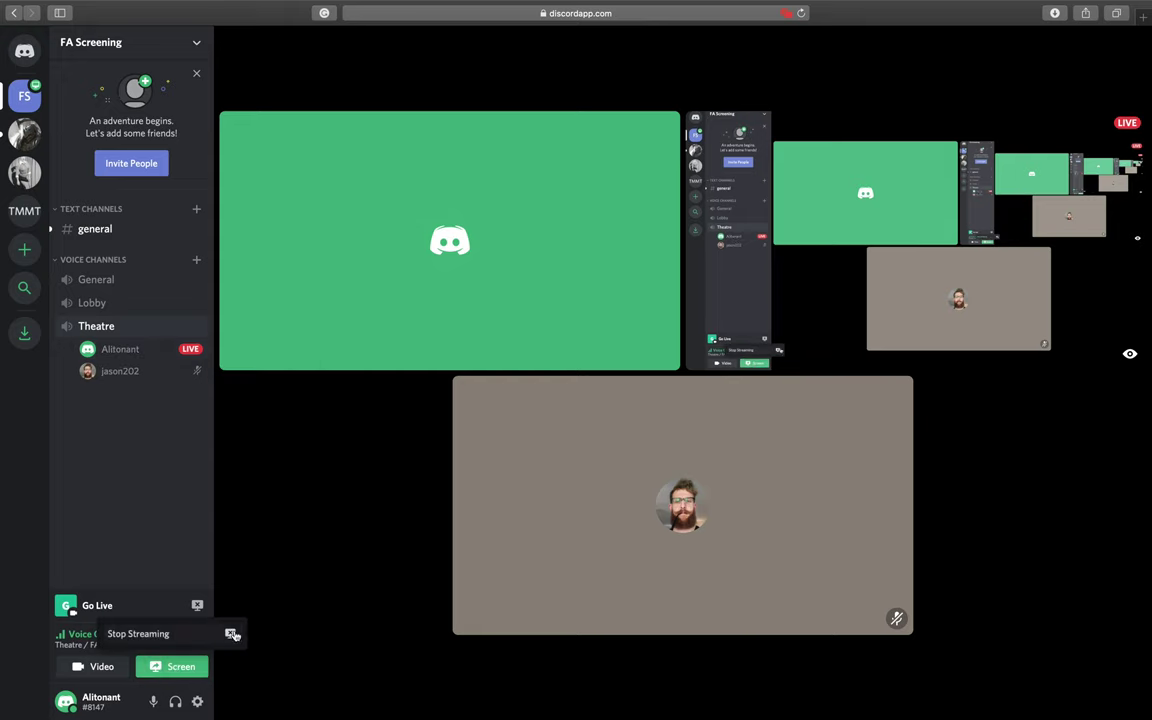
# - Stop the screen share and set the stream feedback prompt to not show again
pyautogui.click(231, 635)
pyautogui.click(444, 438)
pyautogui.click(665, 440)
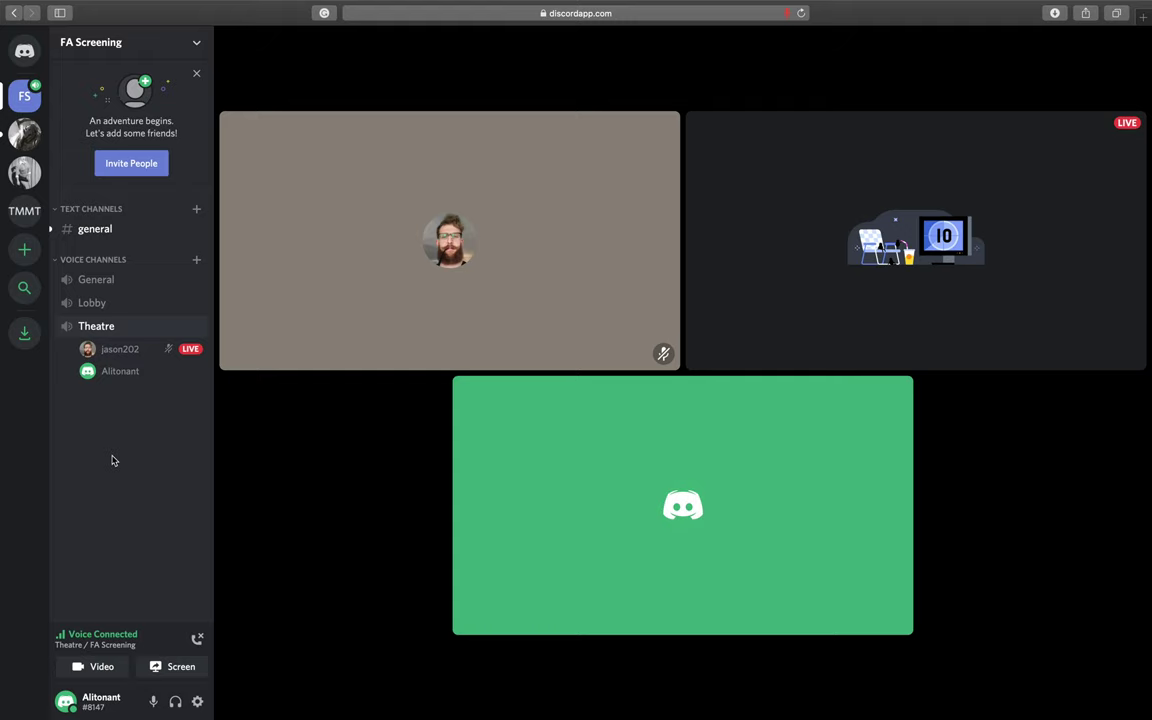
# - Join the friend's live stream from their LIVE entry in Theatre and watch until it ends
pyautogui.moveTo(115, 350)
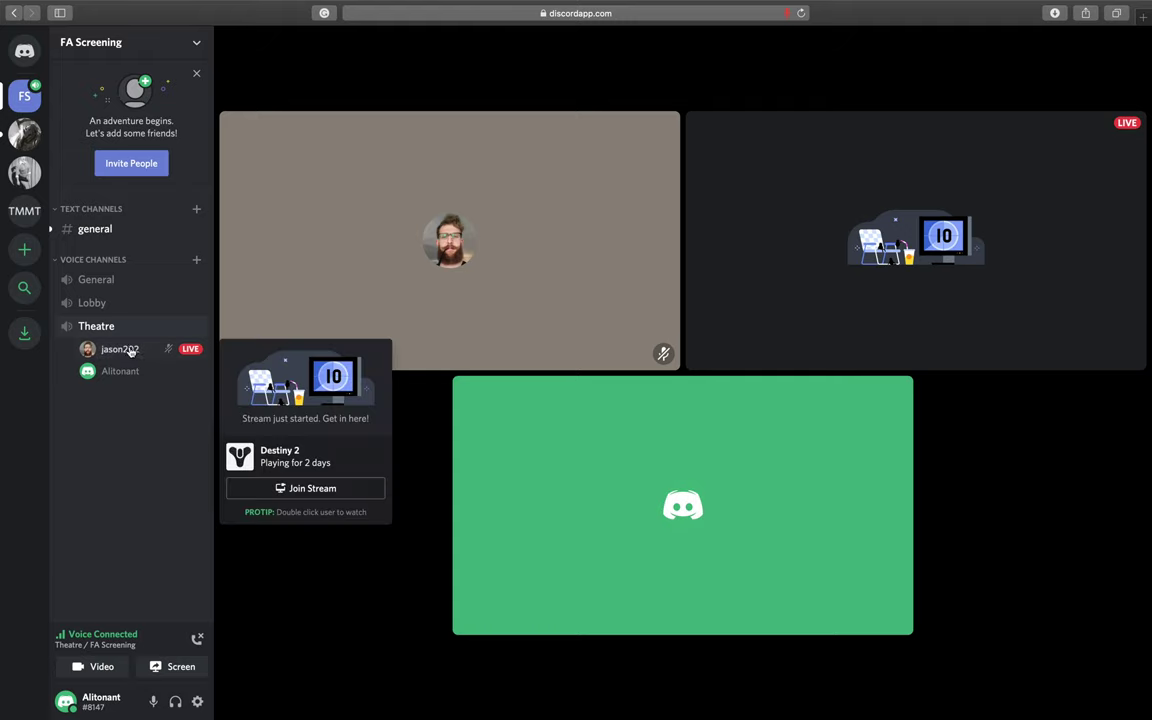
pyautogui.click(294, 489)
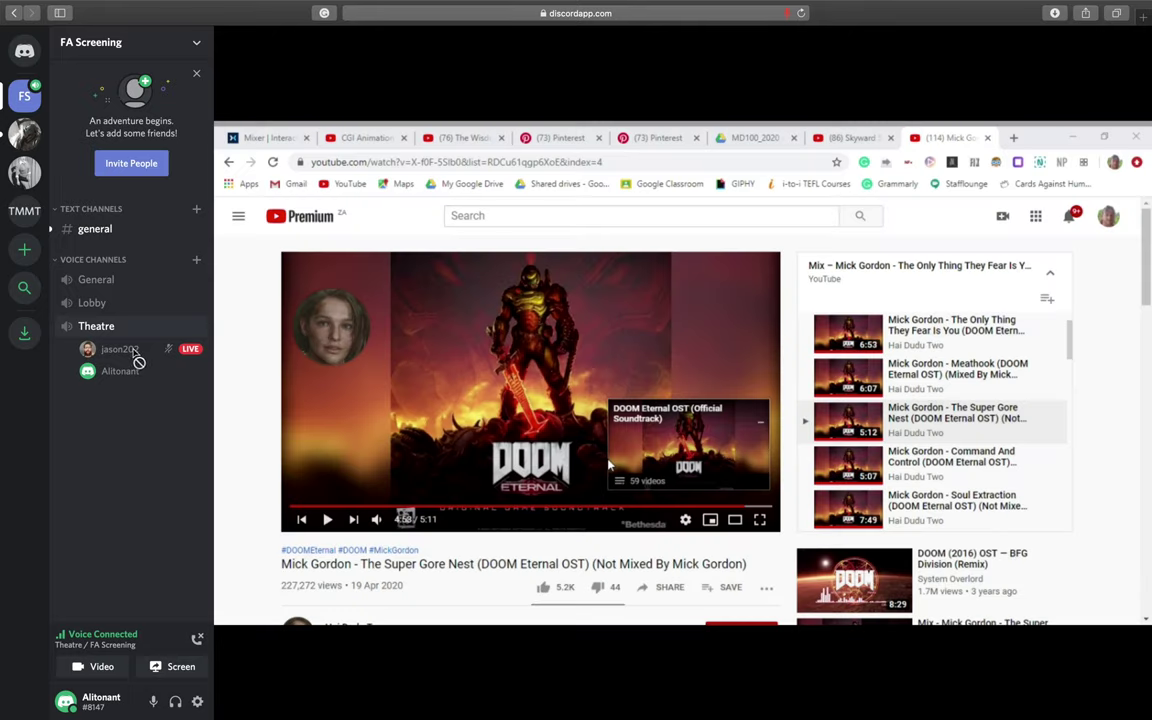
pyautogui.moveTo(115, 349)
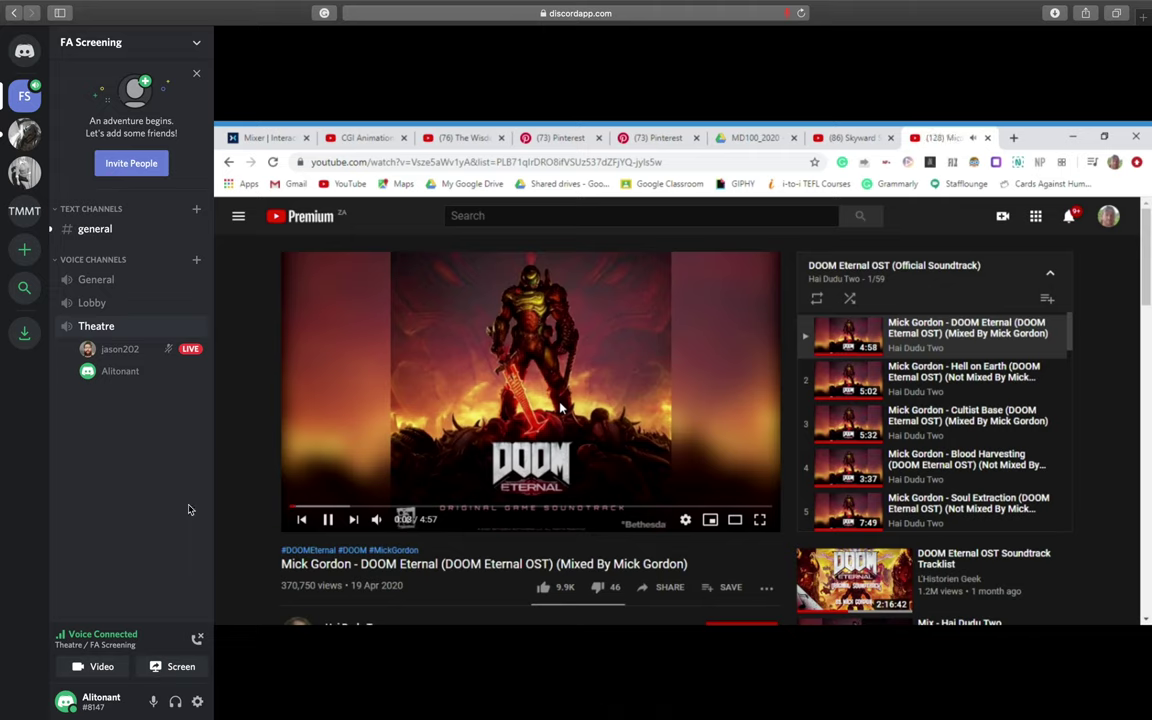
pyautogui.moveTo(300, 465)
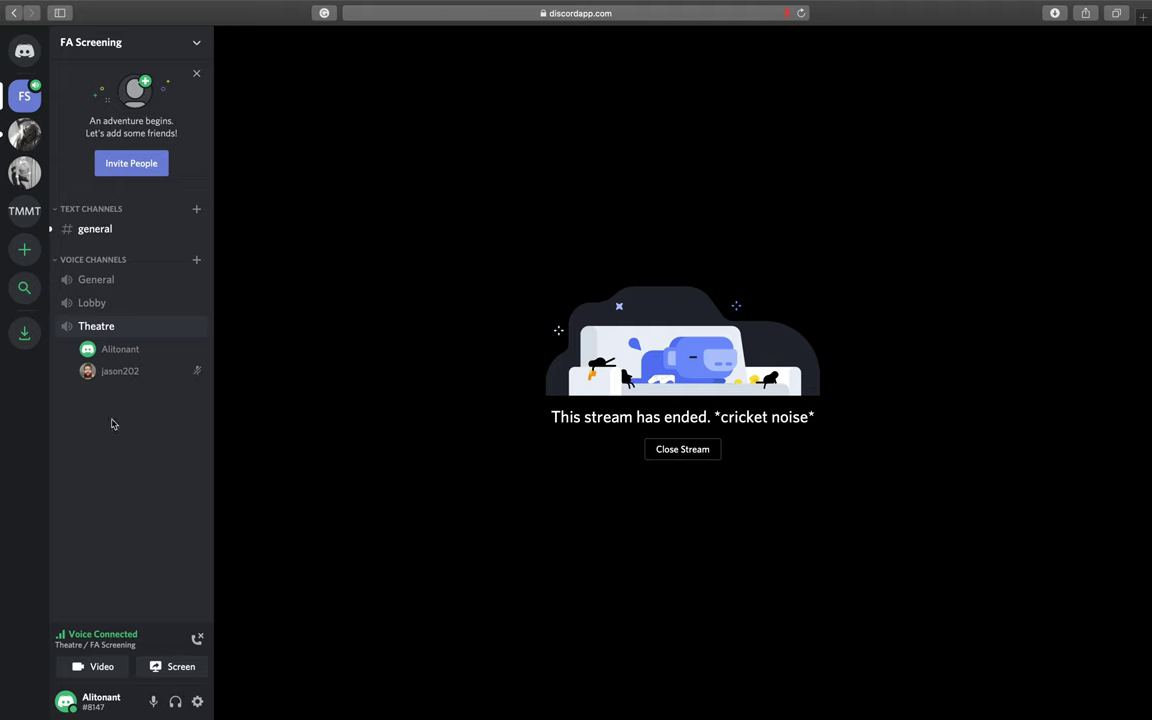
pyautogui.click(119, 374)
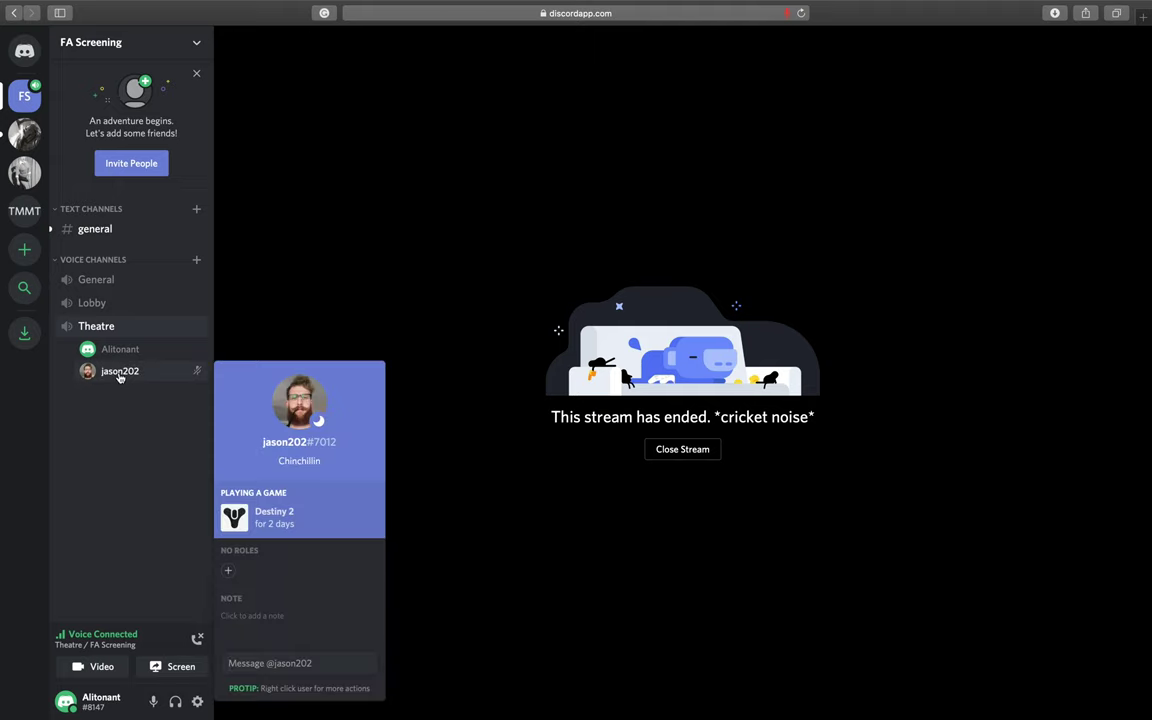
pyautogui.click(119, 348)
pyautogui.click(127, 371)
pyautogui.rightClick(127, 371)
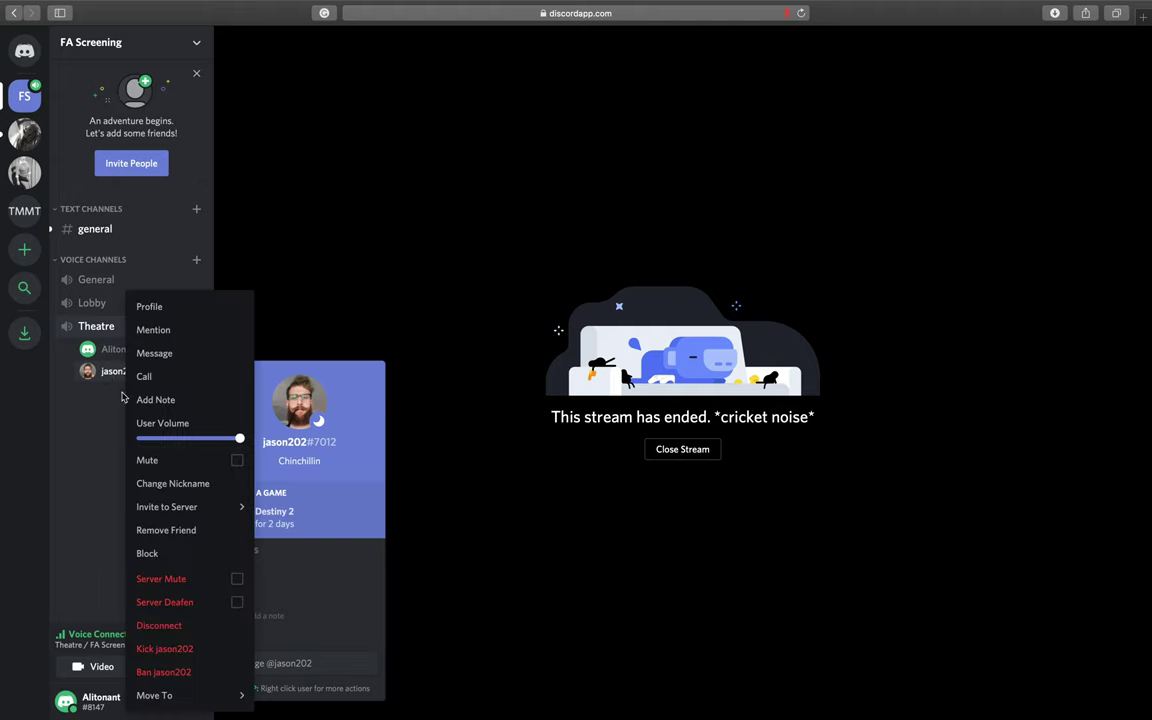
pyautogui.moveTo(239, 438)
pyautogui.mouseDown()
pyautogui.moveTo(160, 438)
pyautogui.moveTo(240, 443)
pyautogui.mouseUp()
pyautogui.click(269, 435)
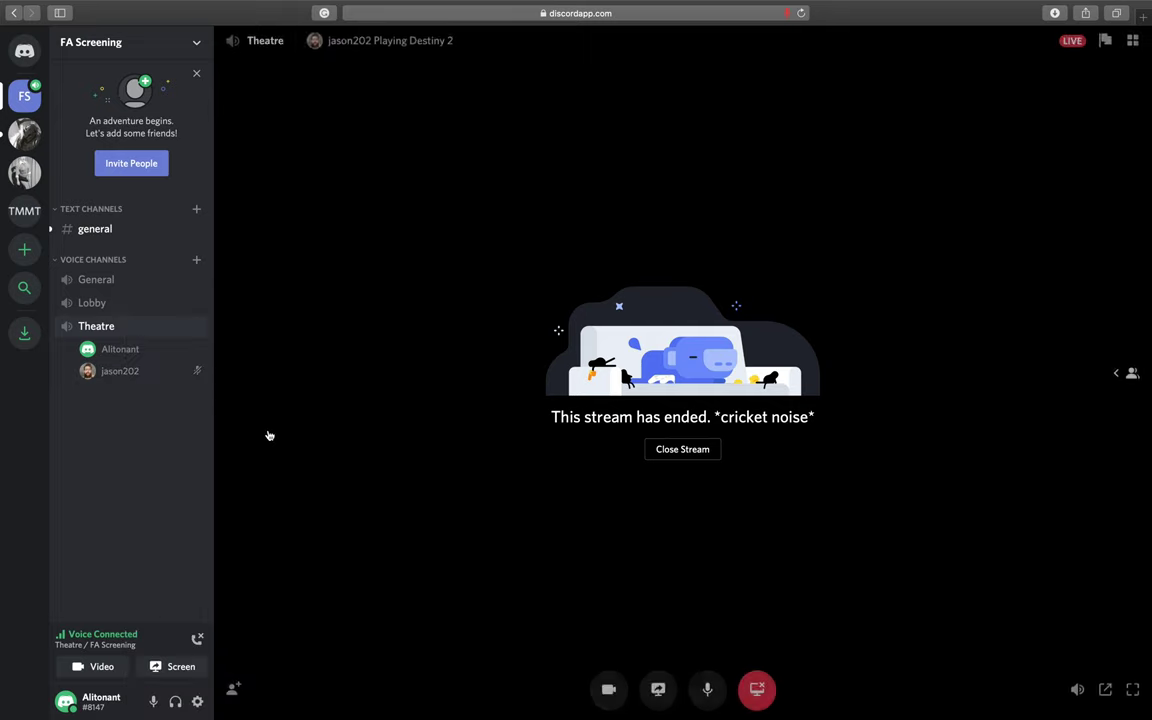
pyautogui.click(137, 352)
pyautogui.rightClick(126, 372)
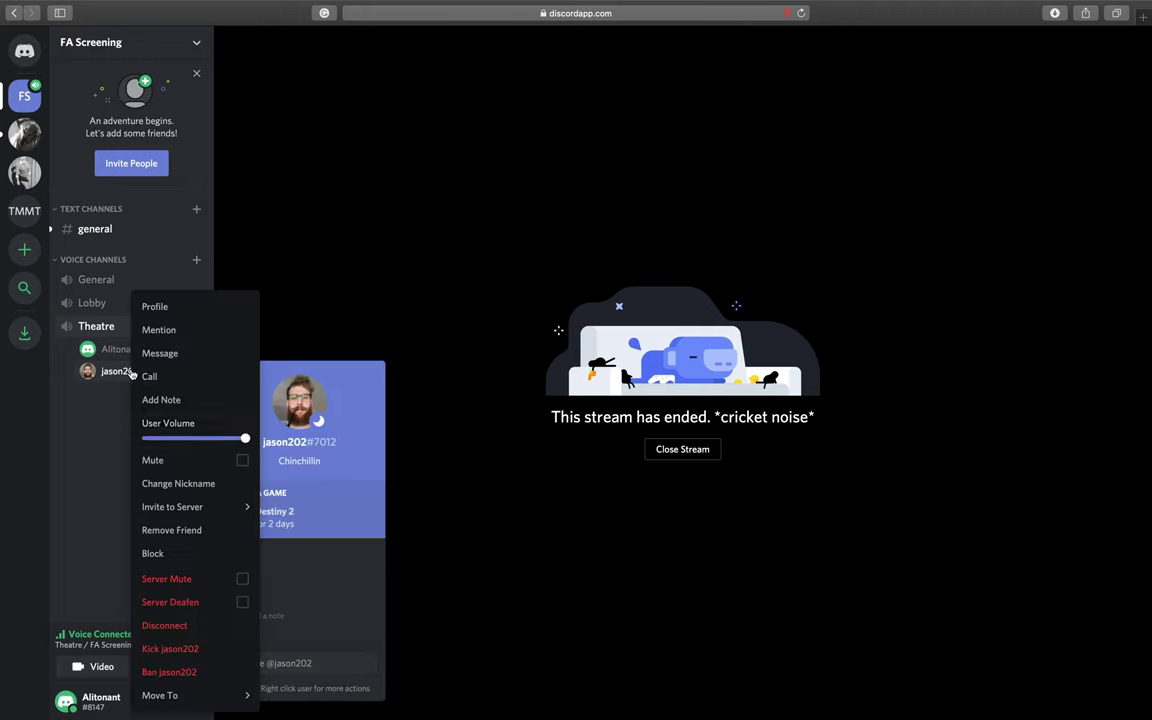
pyautogui.moveTo(245, 438)
pyautogui.moveTo(212, 517)
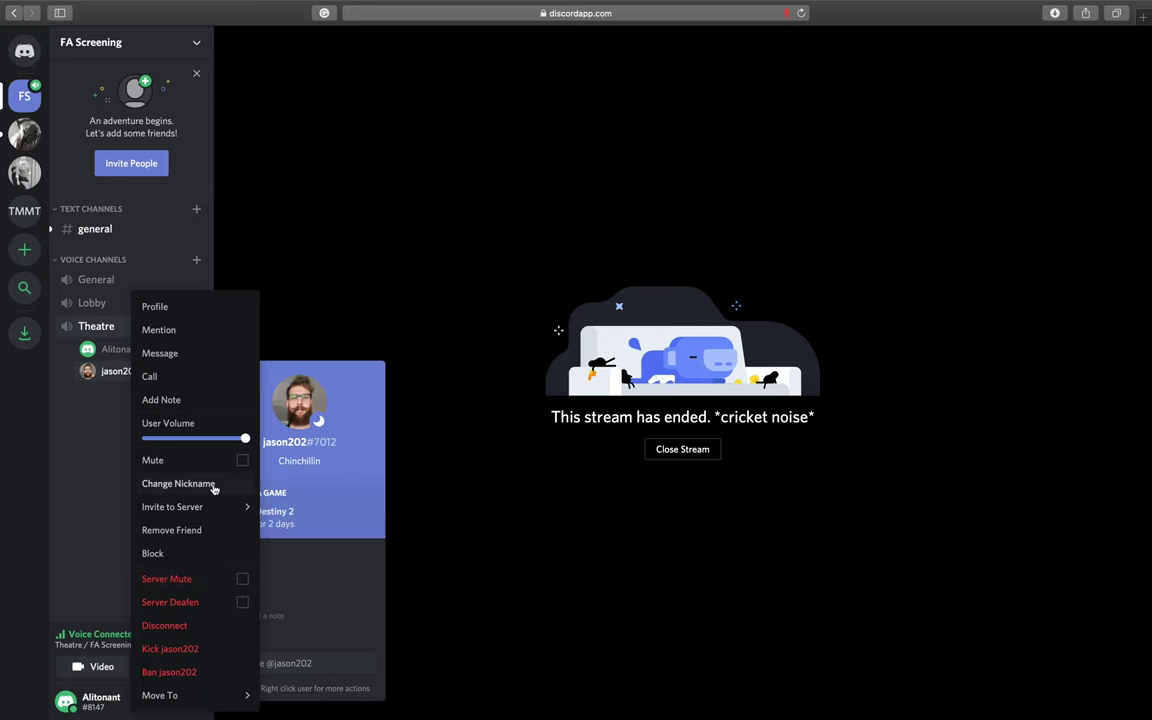
pyautogui.click(83, 452)
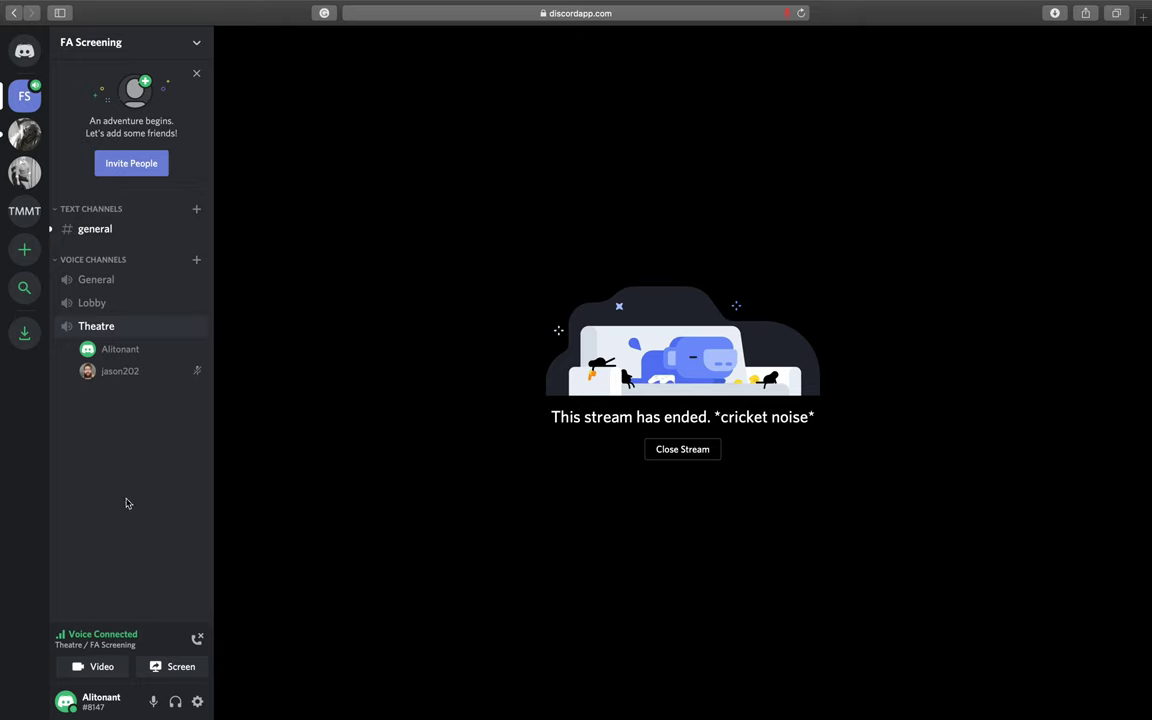
# - Turn the camera on in the call, then turn it back off
pyautogui.click(119, 668)
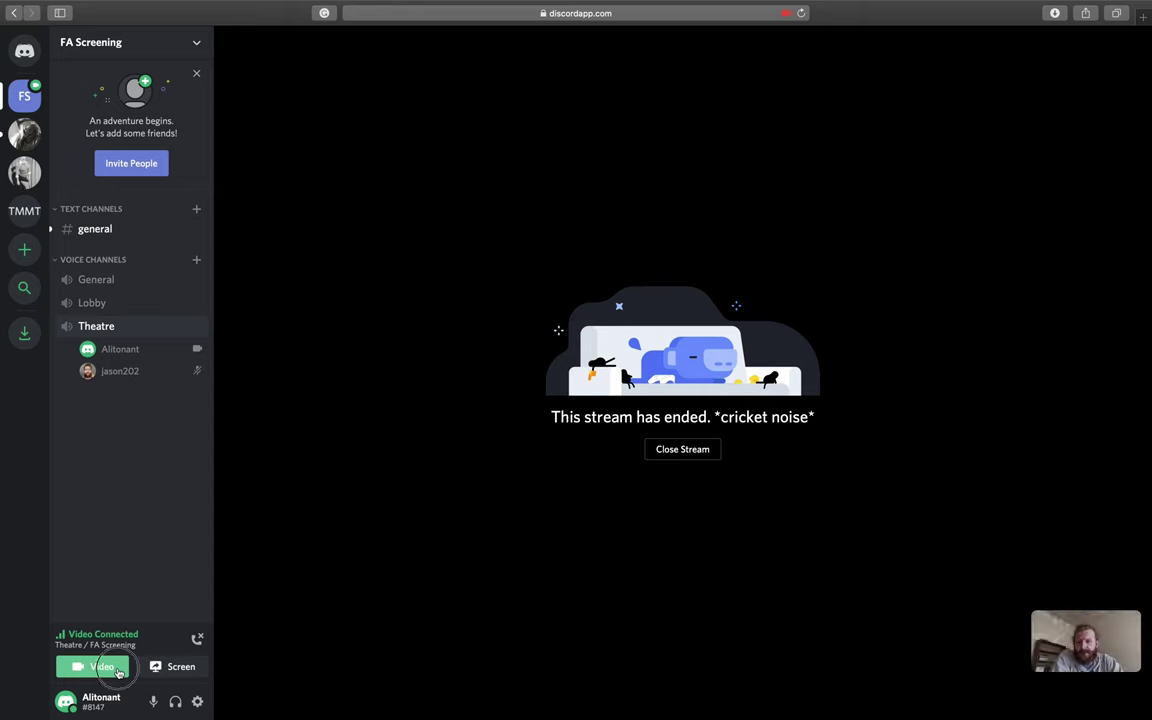
pyautogui.click(118, 669)
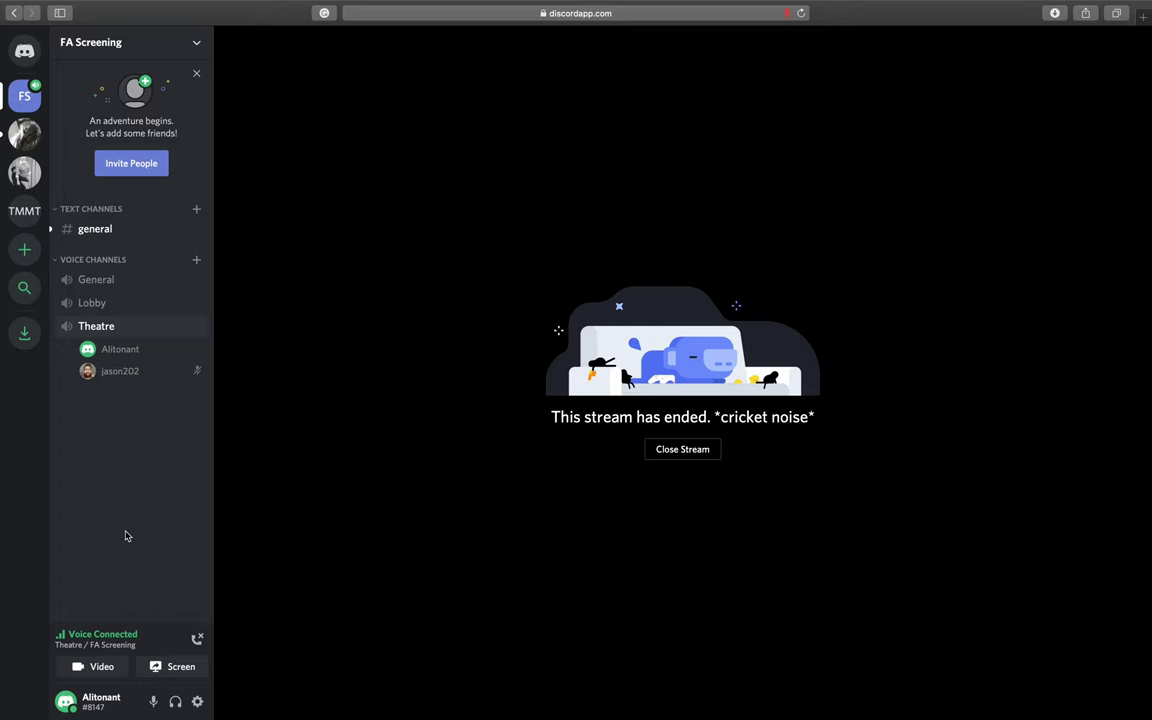
pyautogui.hscroll(-3, 125, 536)
# - Close the ended stream and bring up the desktop with the Lilo & Stitch movie in VLC
pyautogui.moveTo(615, 514)
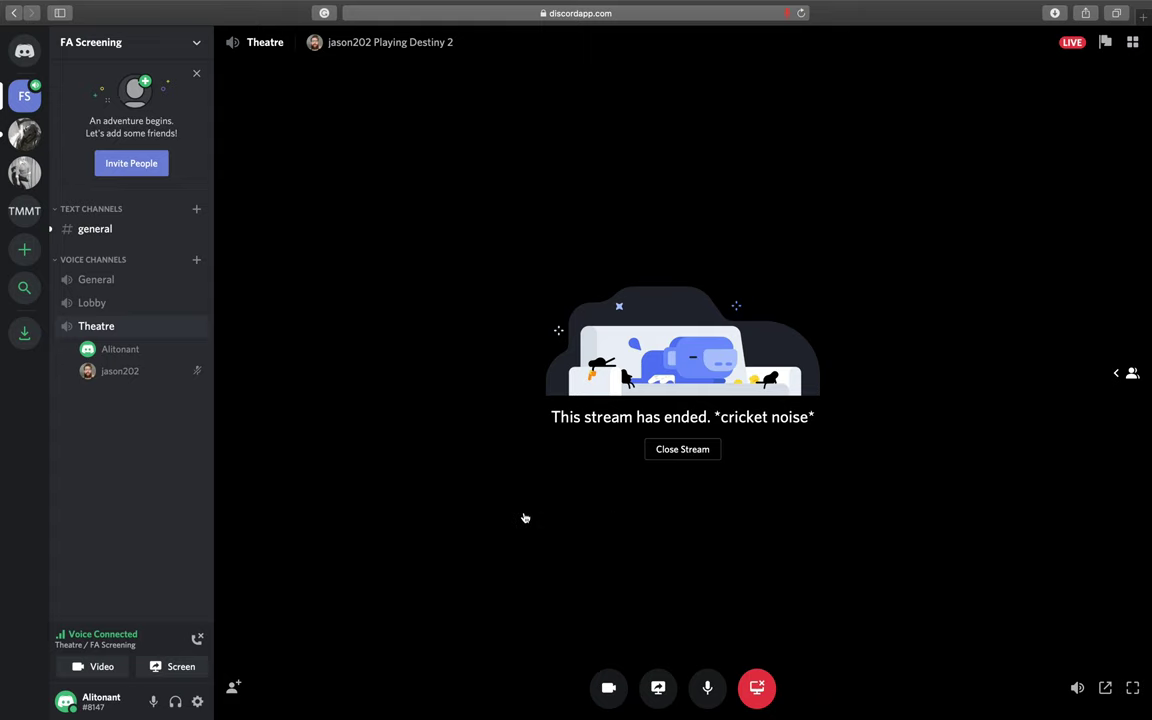
pyautogui.click(678, 452)
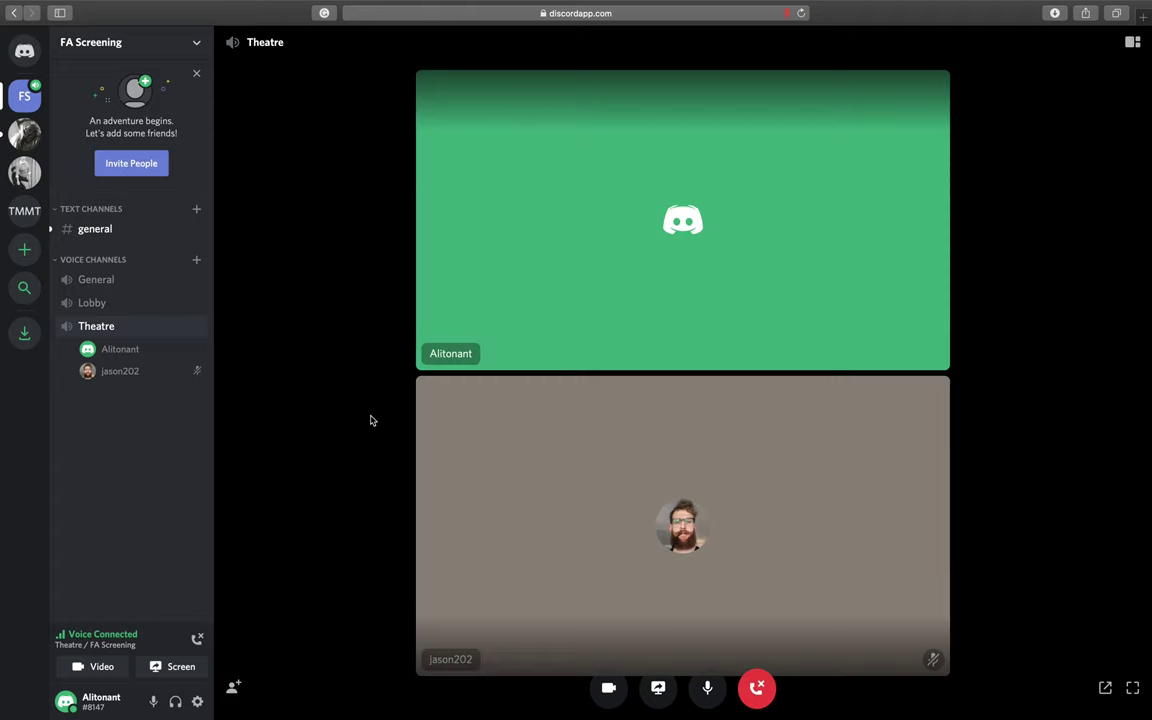
pyautogui.hotkey('ctrl', 'Left')
pyautogui.hotkey('ctrl', 'Left')
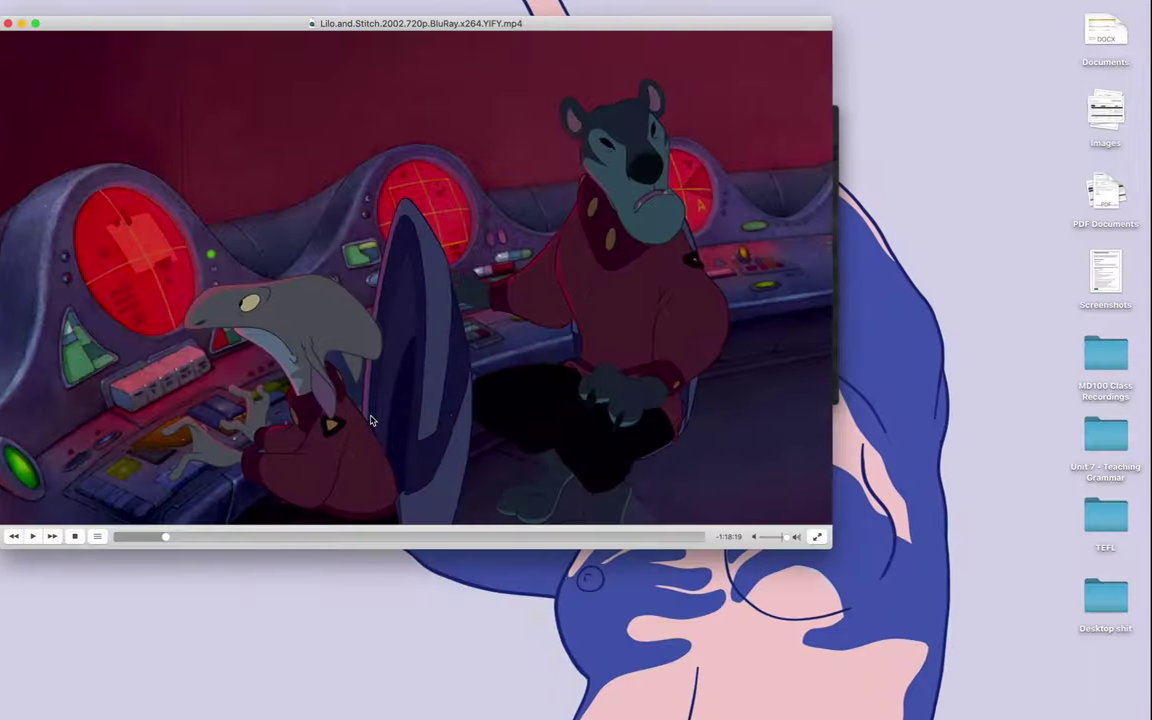
pyautogui.moveTo(596, 700)
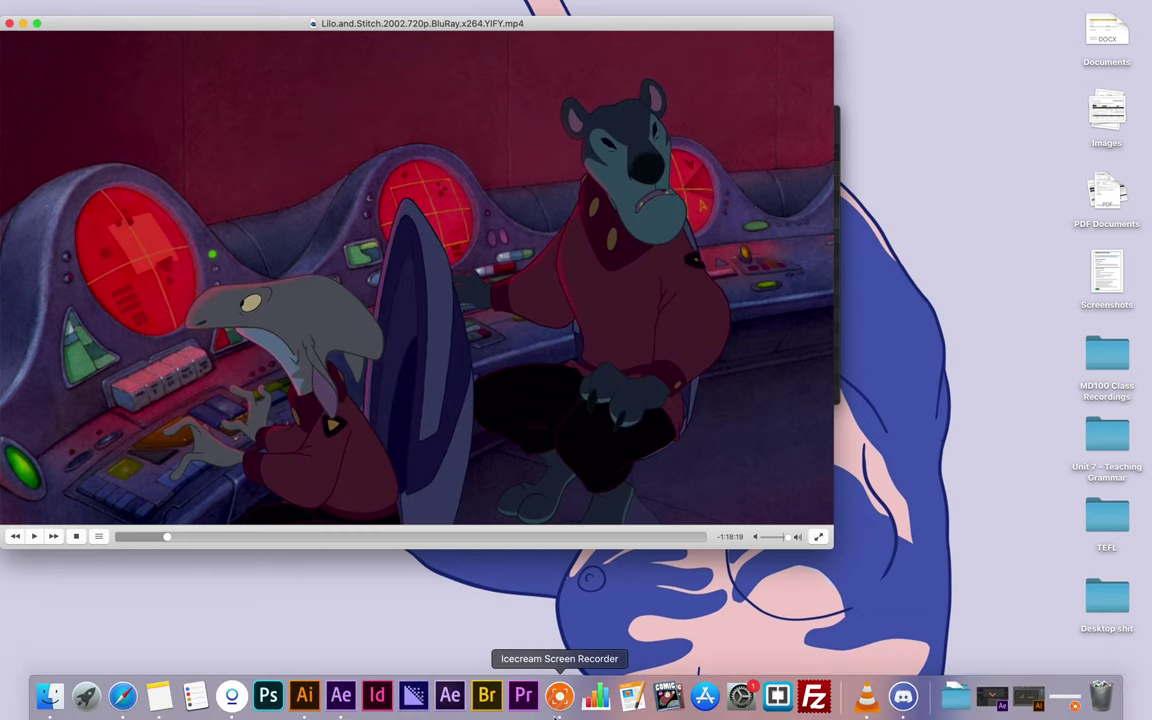